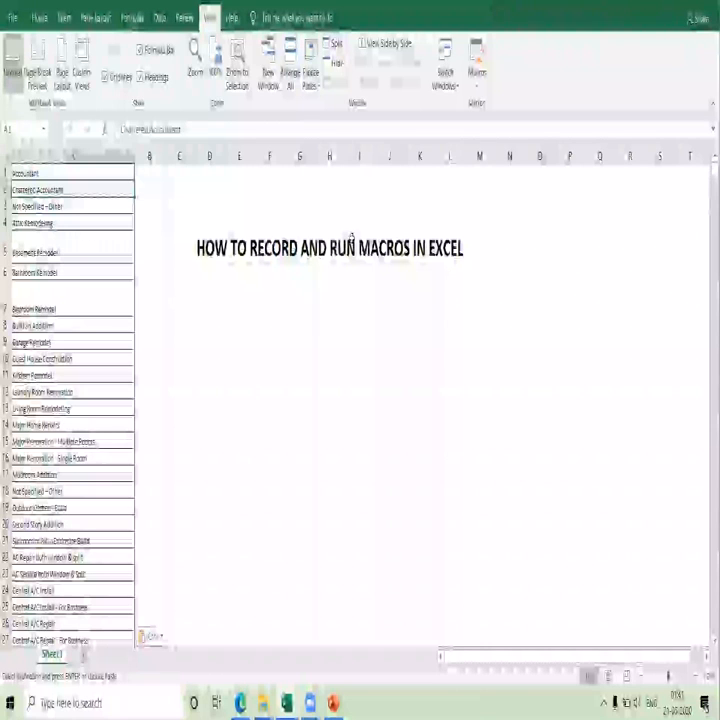
Cancel the pending copy and delete the title text "HOW TO RECORD AND RUN MACROS IN EXCEL" from cell D5.
key("Down")
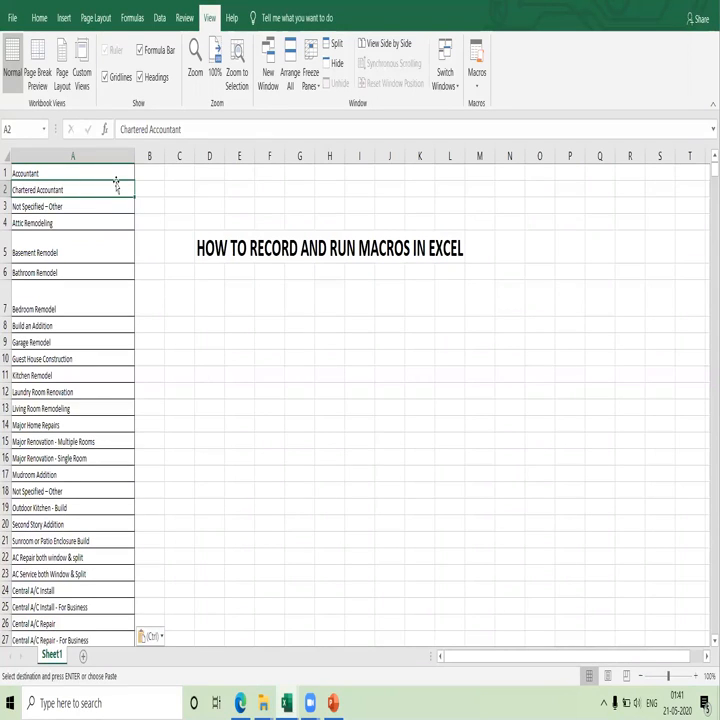
left_click(212, 246)
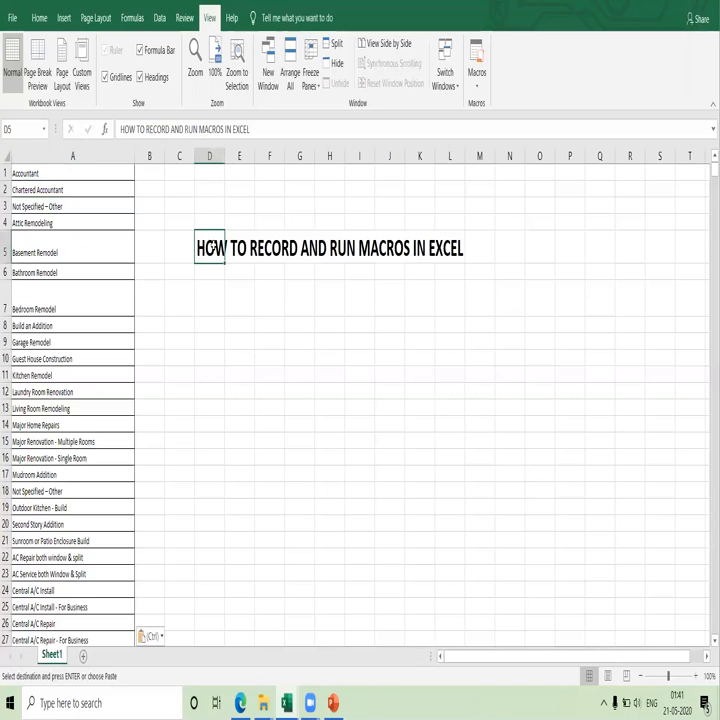
key("Escape")
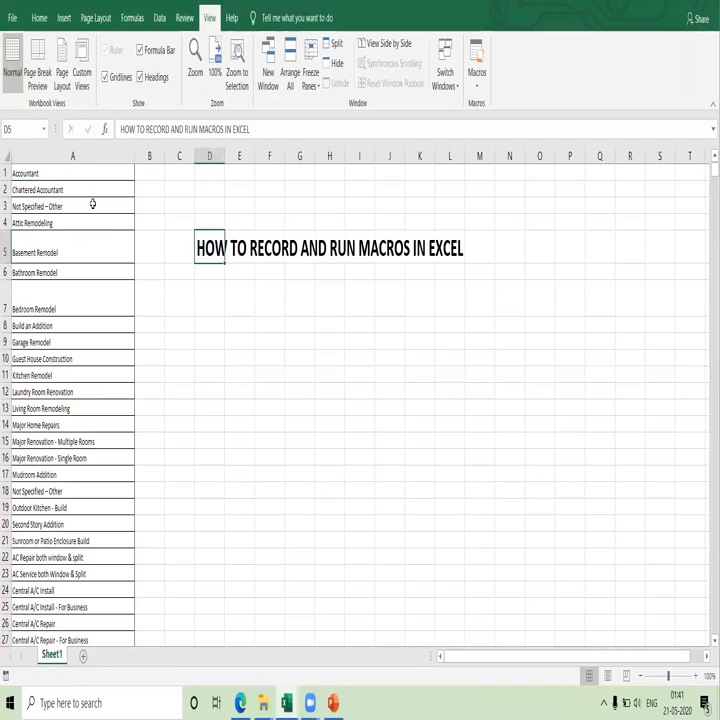
key("Delete")
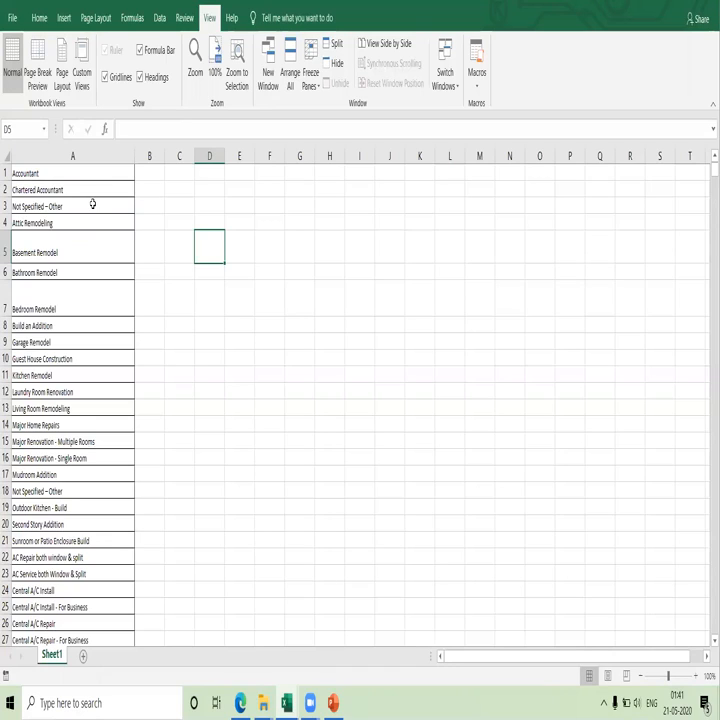
Start recording a macro named eXCEL7, stored in this workbook, with cell A1 as the starting cell.
left_click(79, 176)
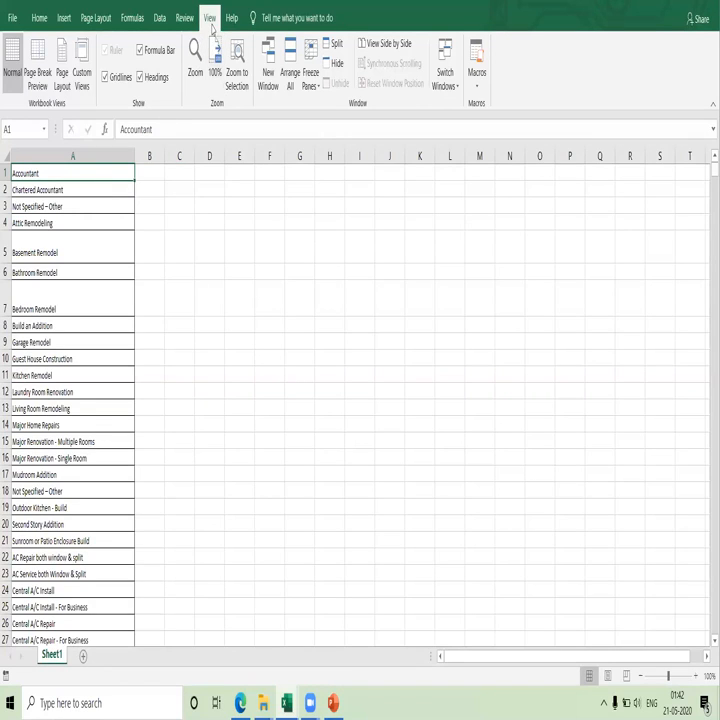
left_click(478, 93)
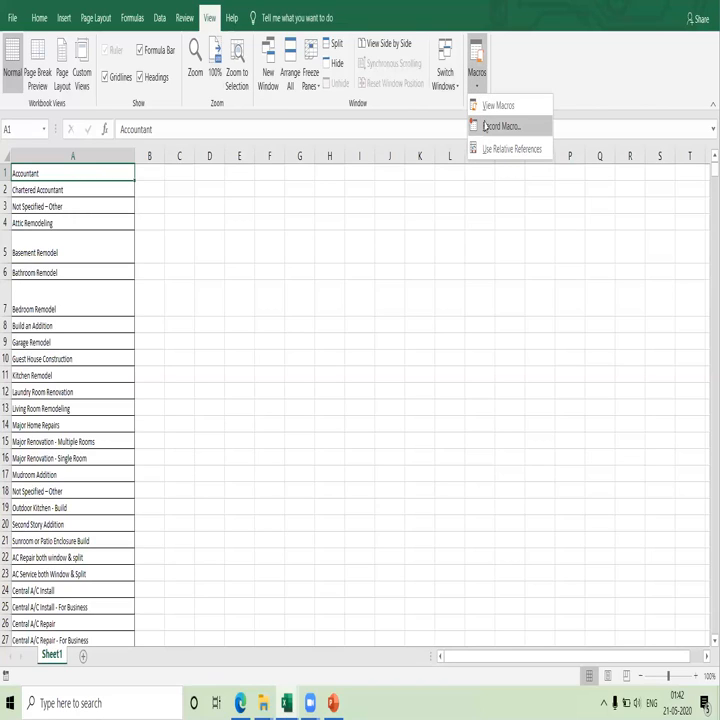
left_click(487, 126)
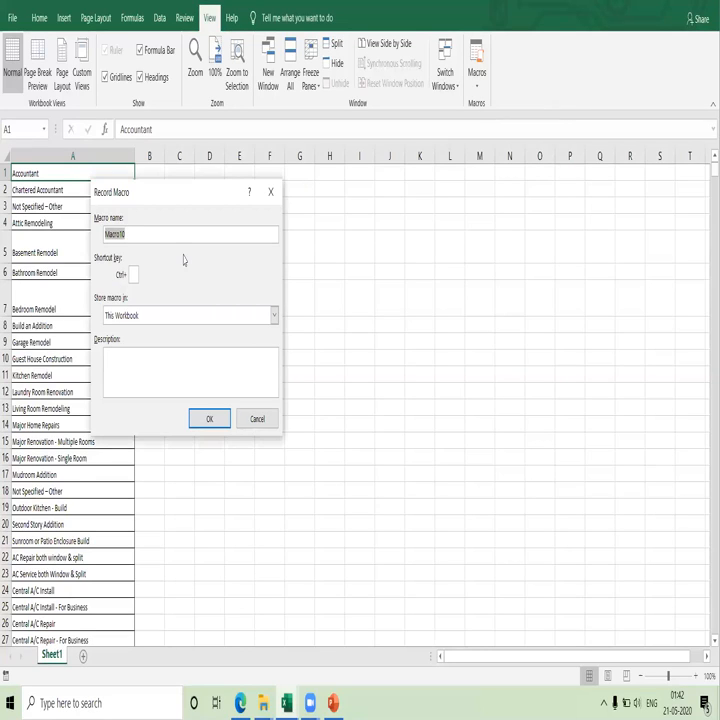
type("eXCEL7")
key("Return")
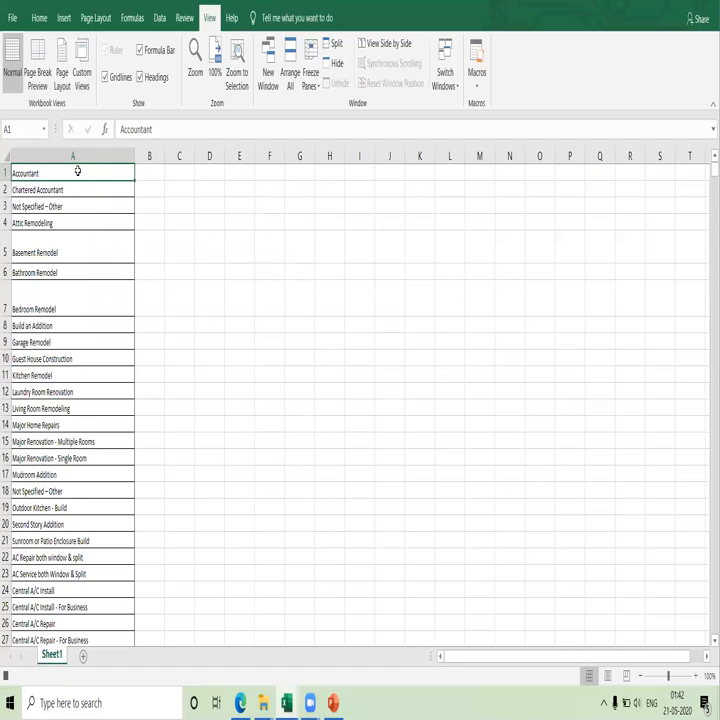
Sort the whole list in column A from A to Z.
key("ctrl+shift+Down")
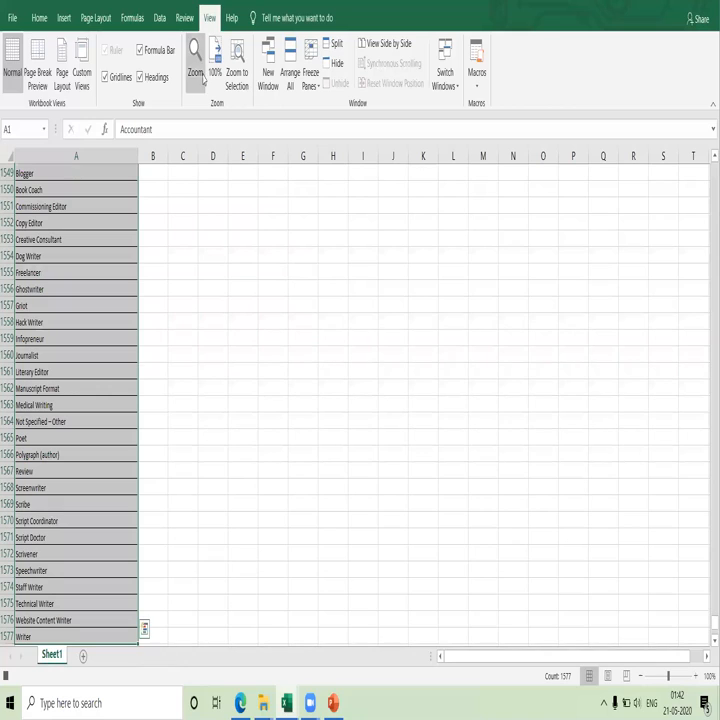
left_click(158, 20)
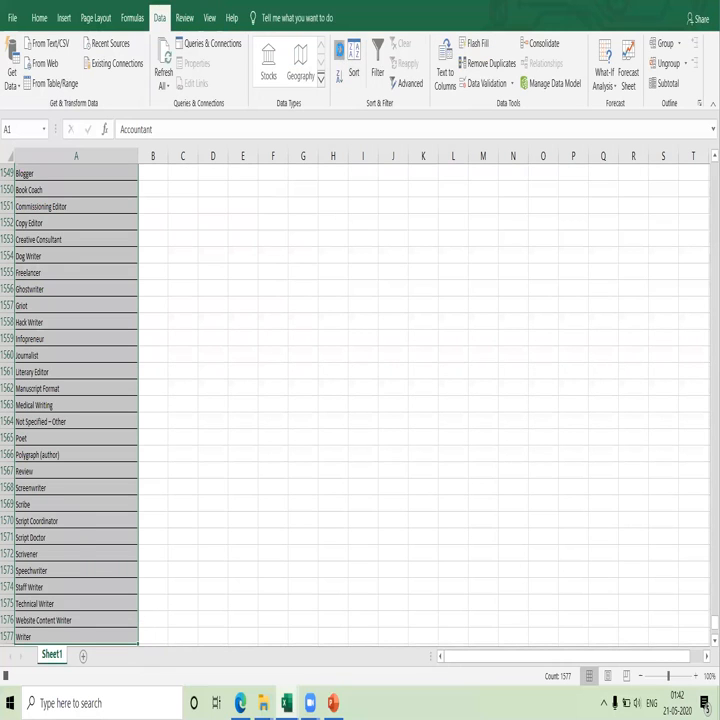
left_click(340, 52)
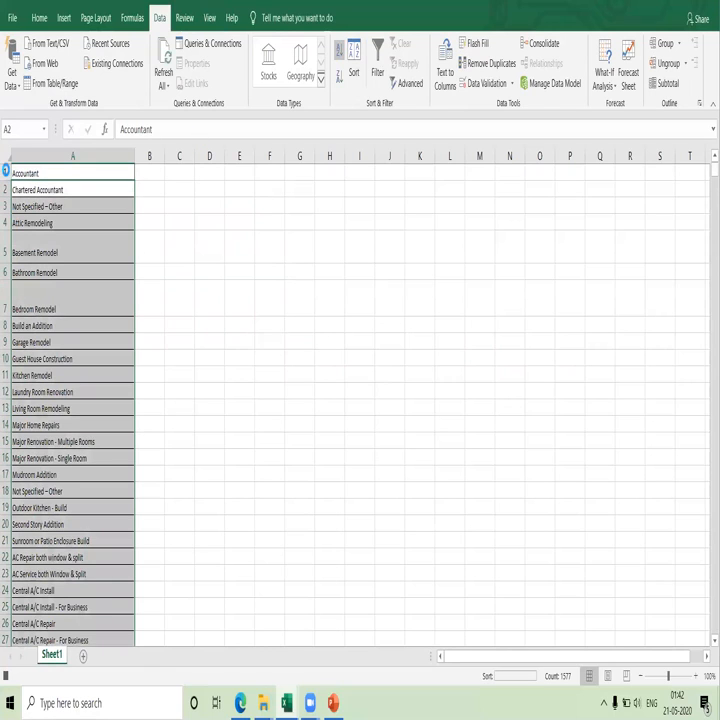
Insert a new row above the list and enter the bold heading "Description" in A1.
left_click(5, 172)
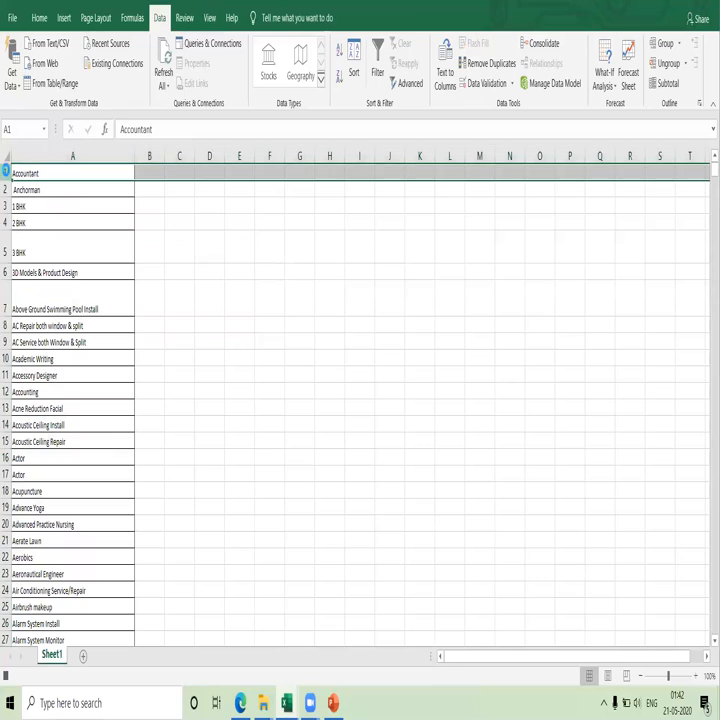
key("ctrl+shift+plus")
key("Up")
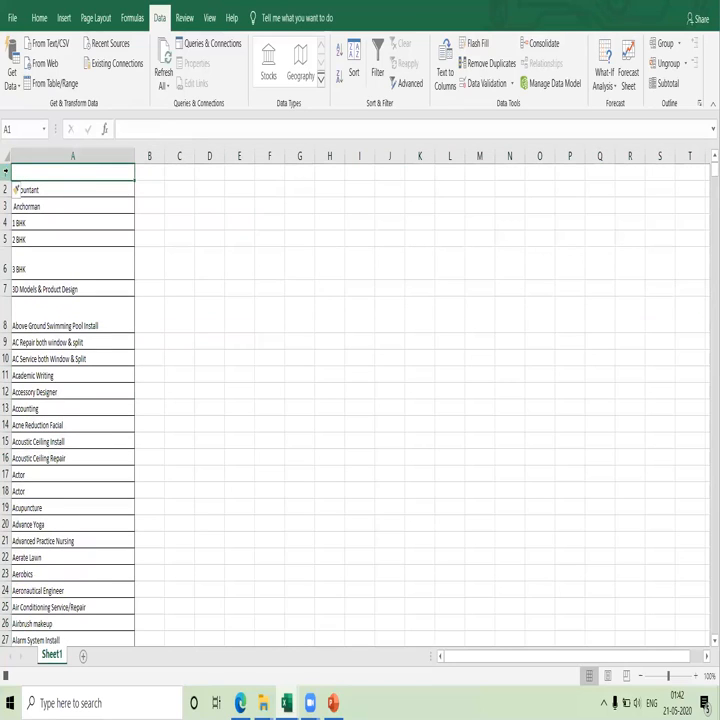
type("Descriptio")
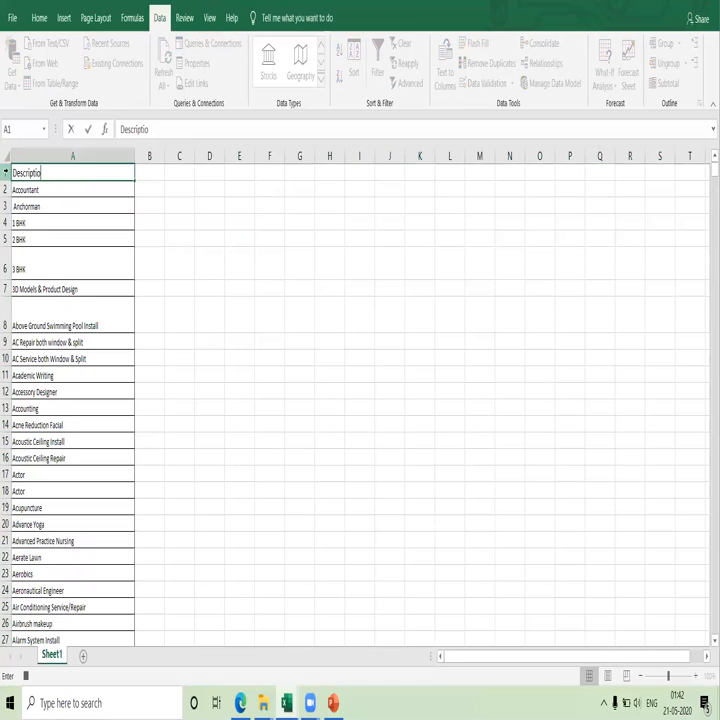
type("n")
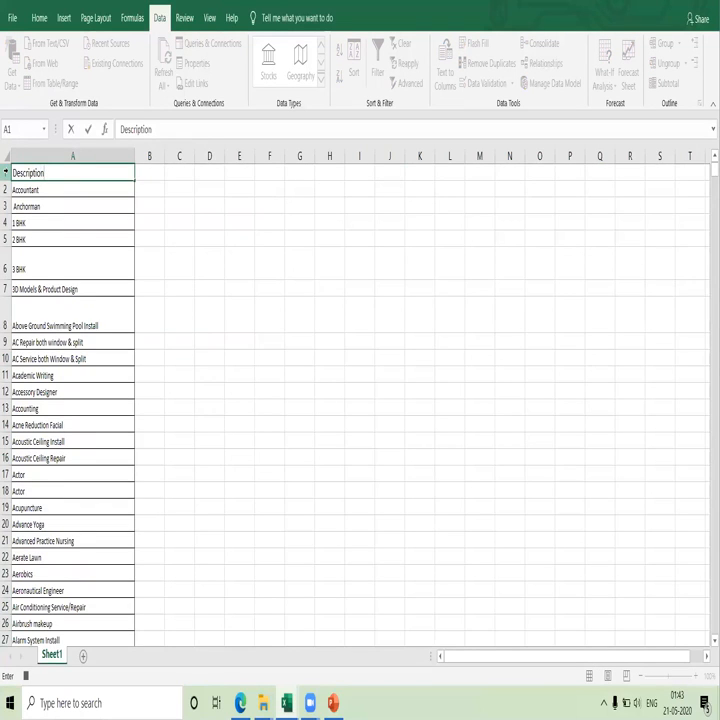
key("Return")
key("Up")
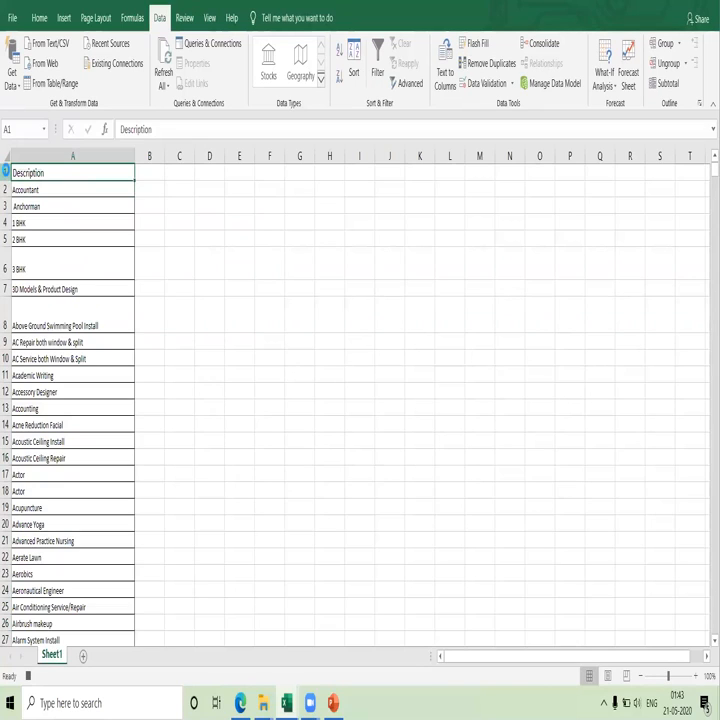
Enter the bold heading "Length()" in cell B1.
key("Right")
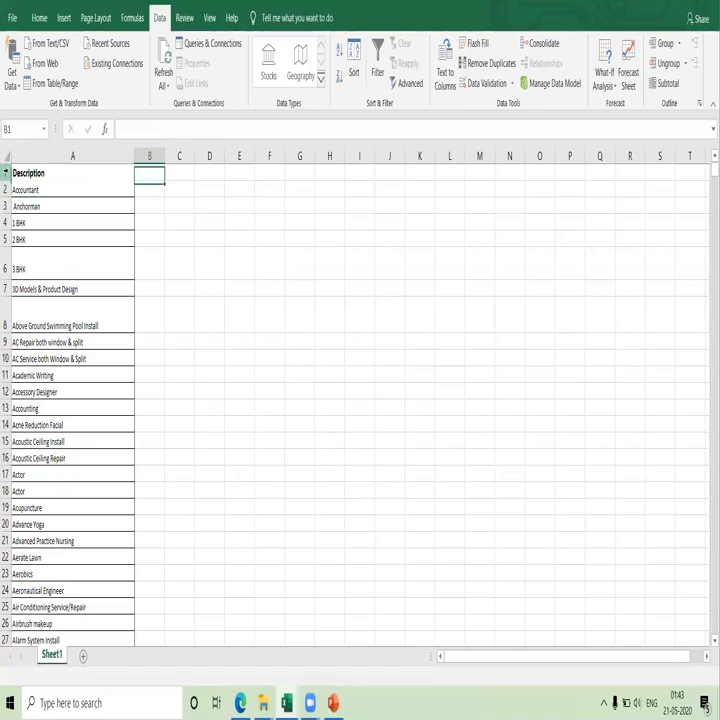
type("L")
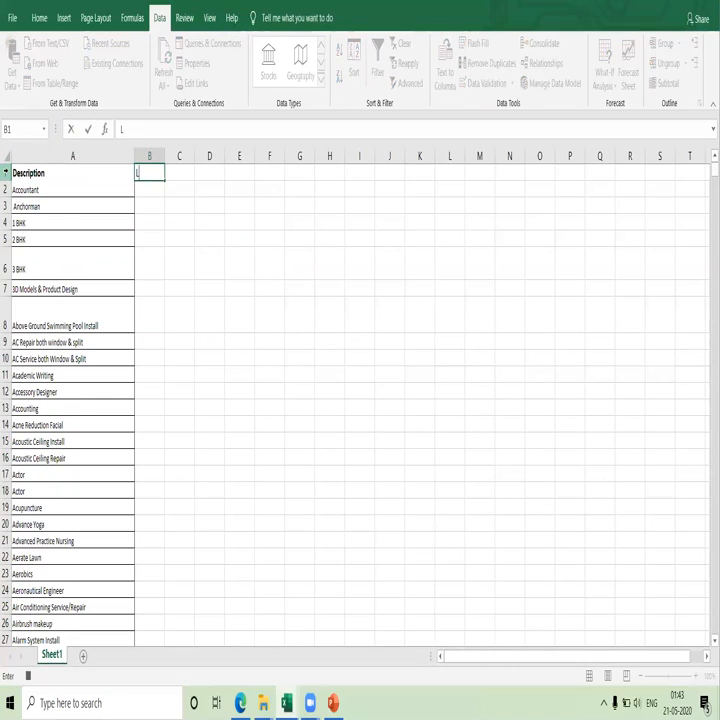
type("ength()")
key("ctrl+Return")
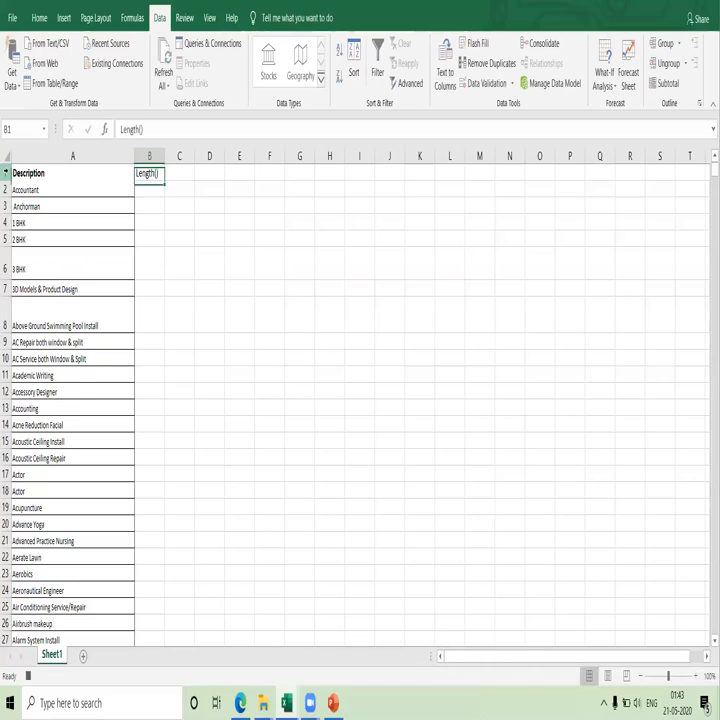
Enter =LEN(A2) in B2 and fill the formula down column B for the whole list.
key("Down")
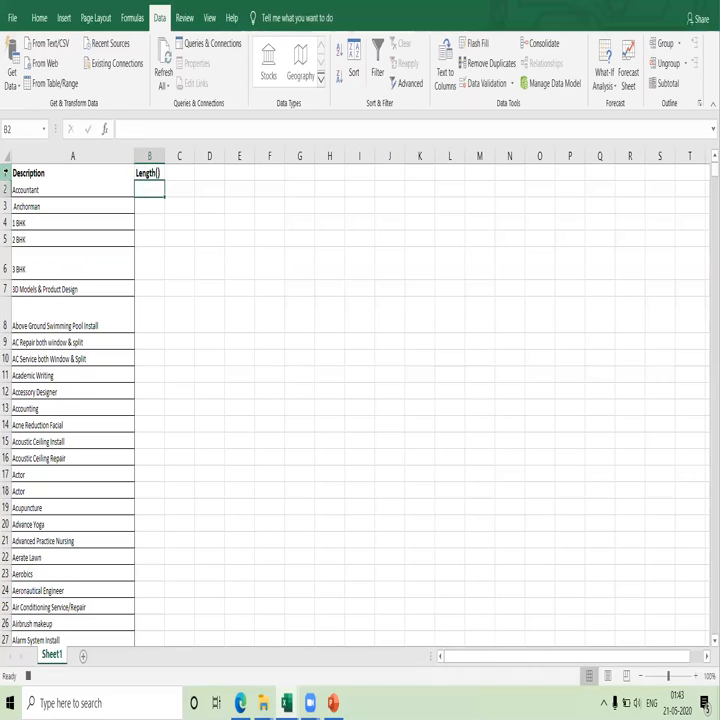
type("=")
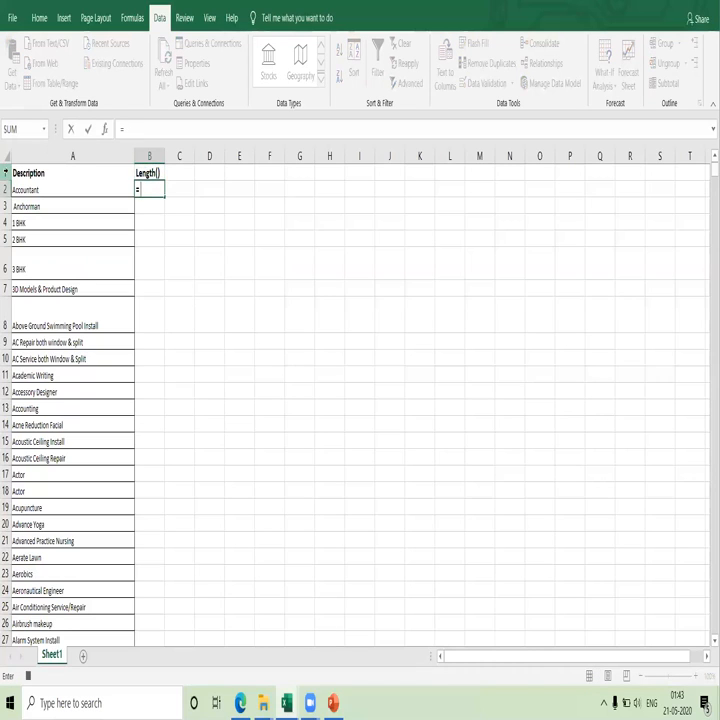
type("le")
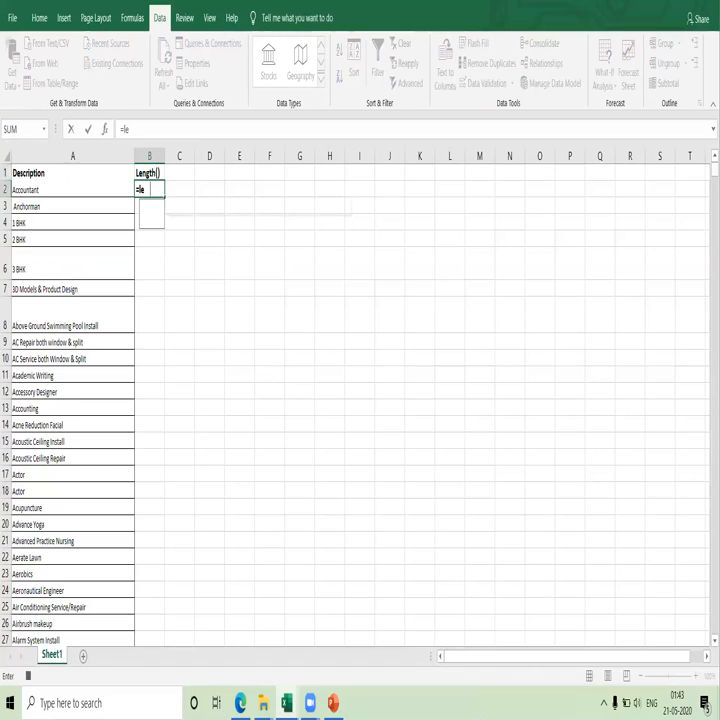
type("n(")
left_click(71, 189)
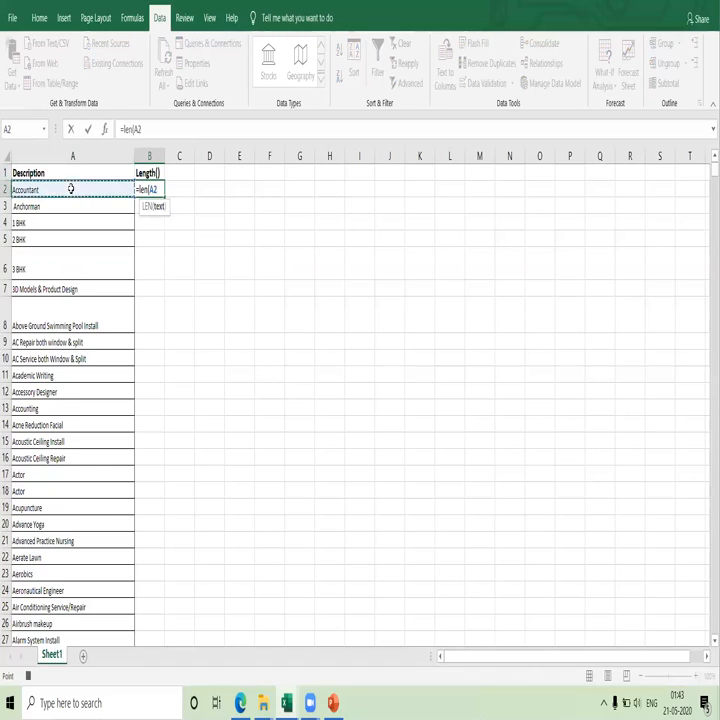
type(")")
key("ctrl+Return")
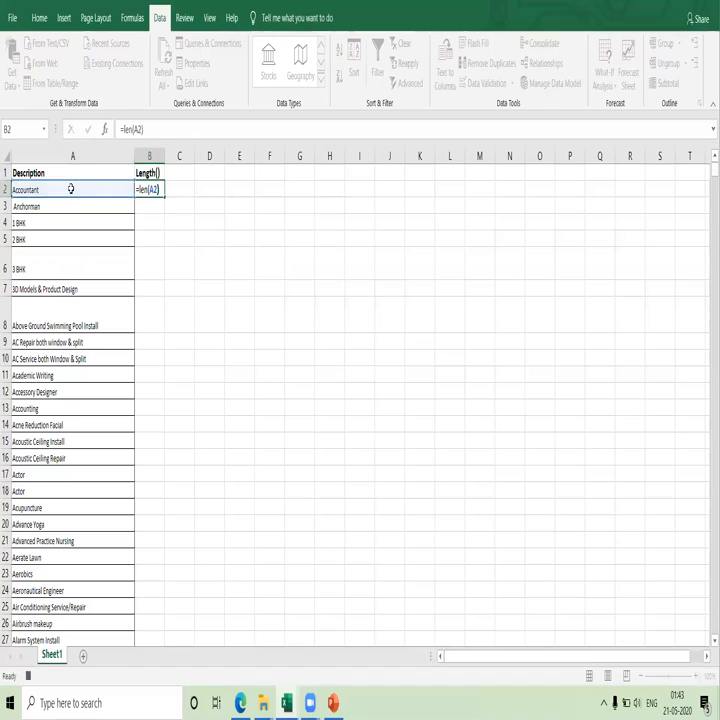
left_click(162, 194)
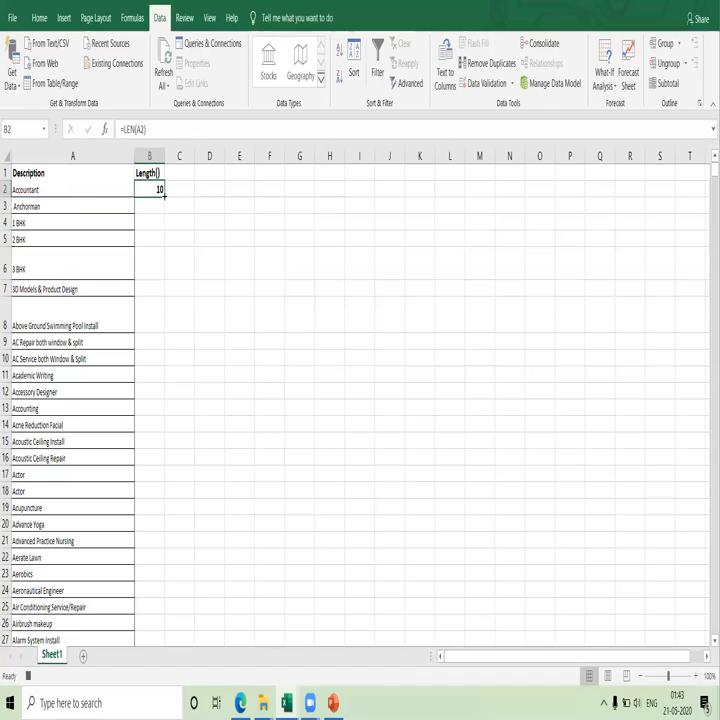
double_click(164, 196)
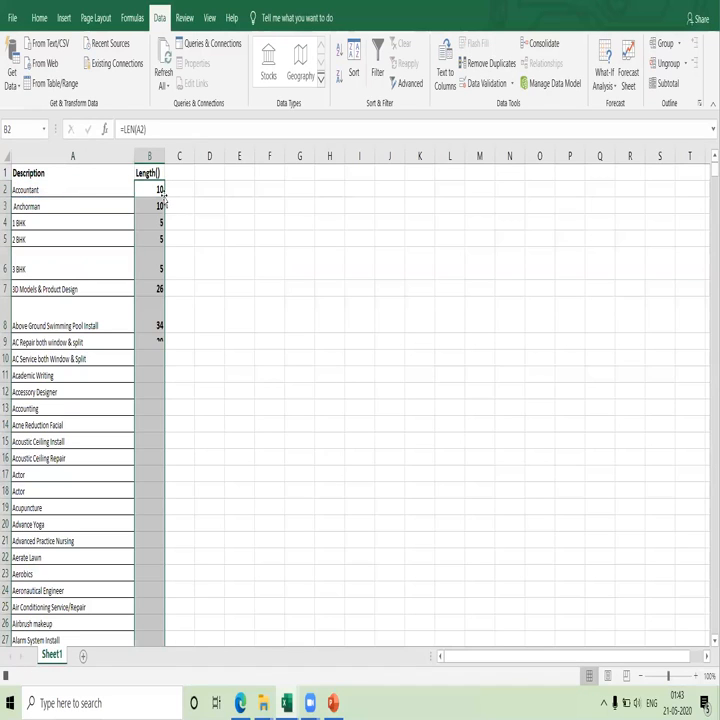
Enter the heading "Less than 8 letter values" in cell C1.
left_click(177, 175)
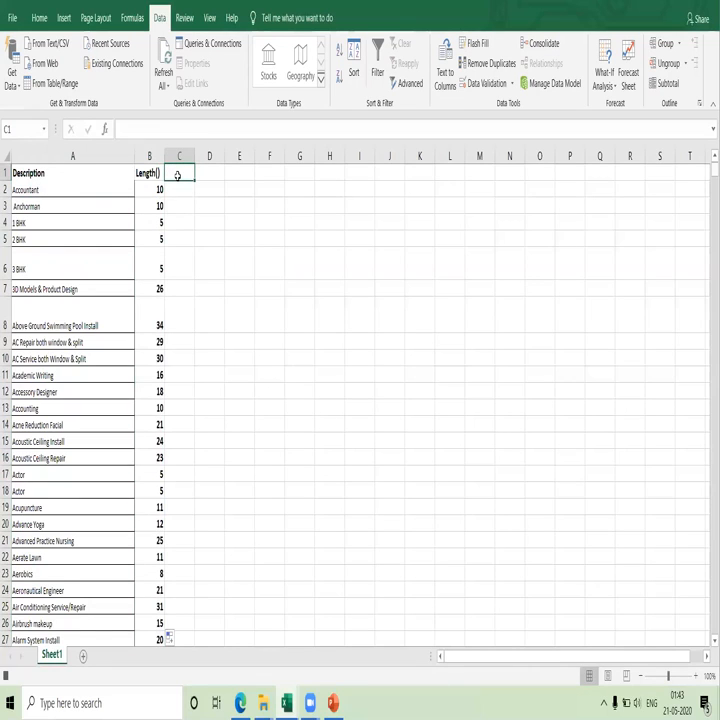
type("Less")
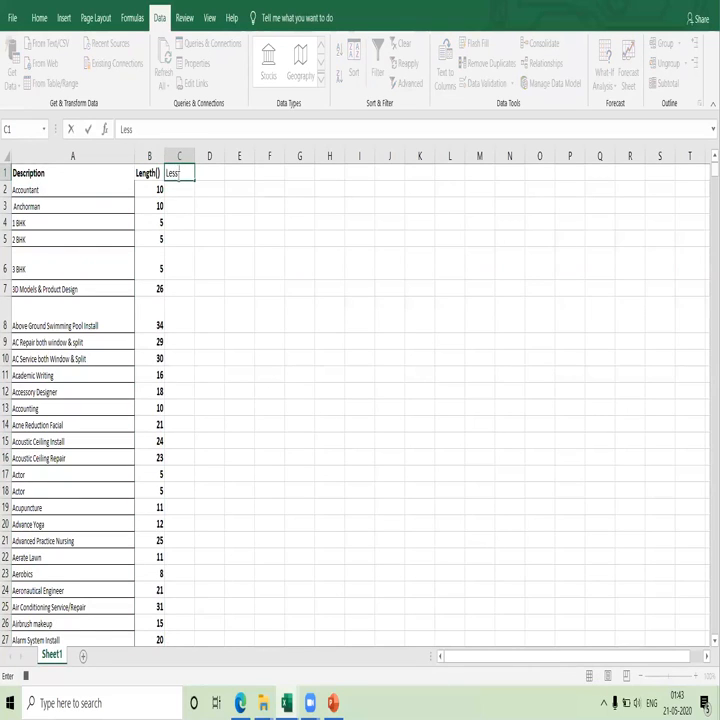
type(" than 8 leetre")
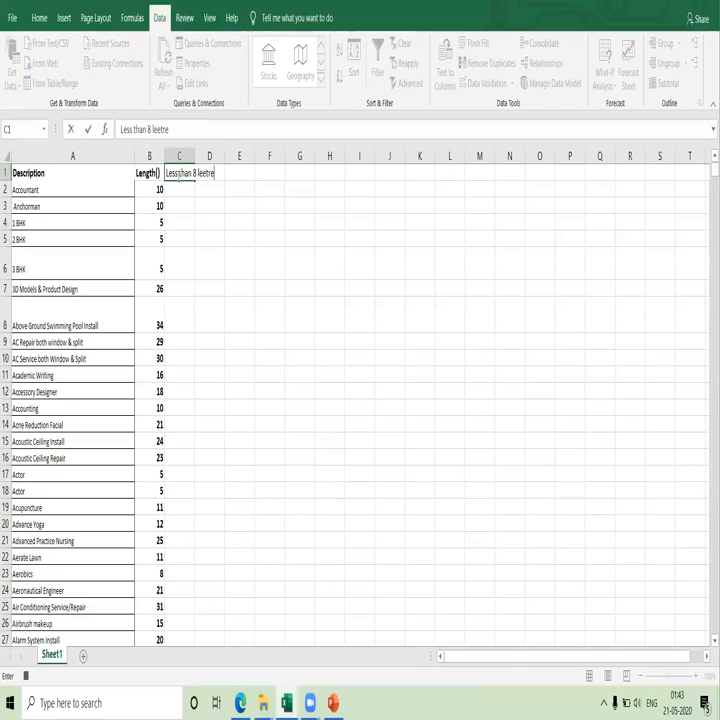
key("BackSpace")
key("BackSpace")
key("BackSpace")
key("BackSpace")
type("tter values")
key("Return")
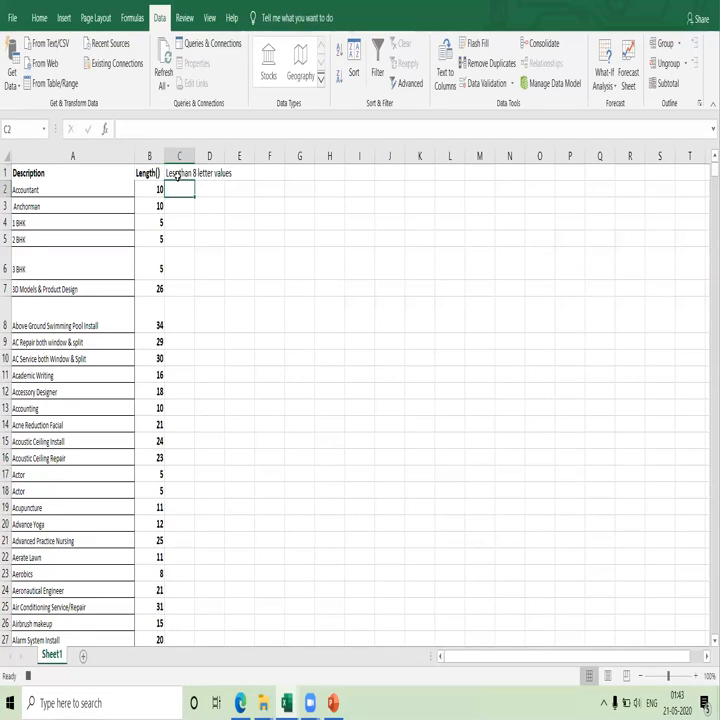
Enter the formula =IF(B2<8,"yes"," ") in C2 to flag descriptions shorter than 8 characters.
type("=if(")
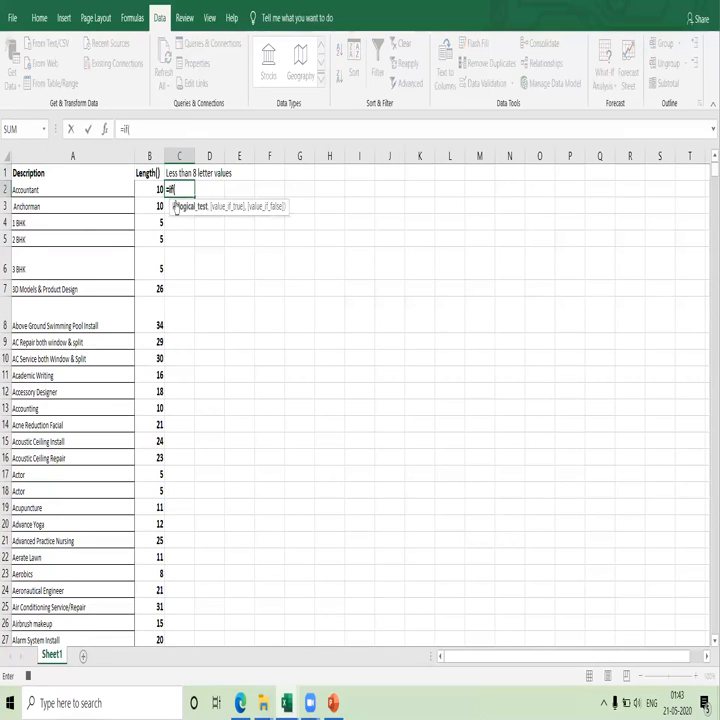
left_click(154, 189)
type("<")
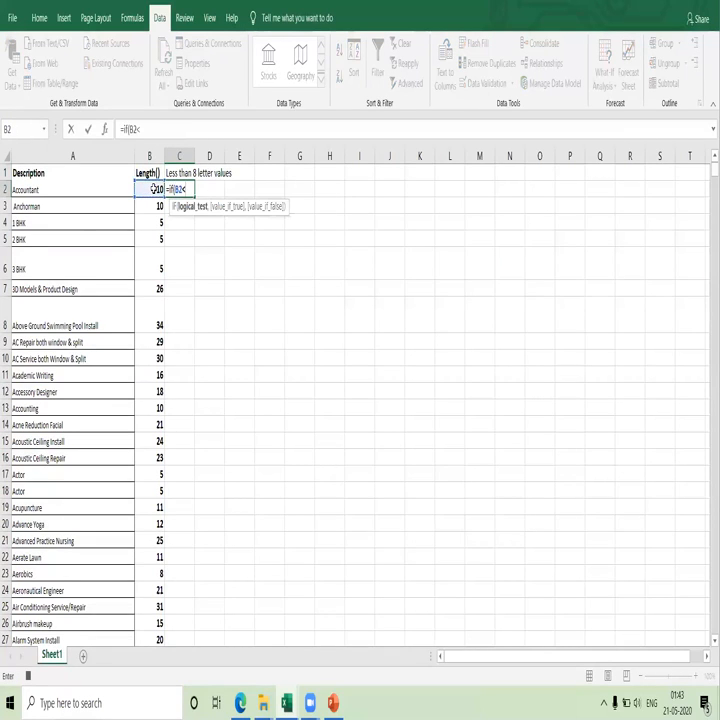
type("8,\"y")
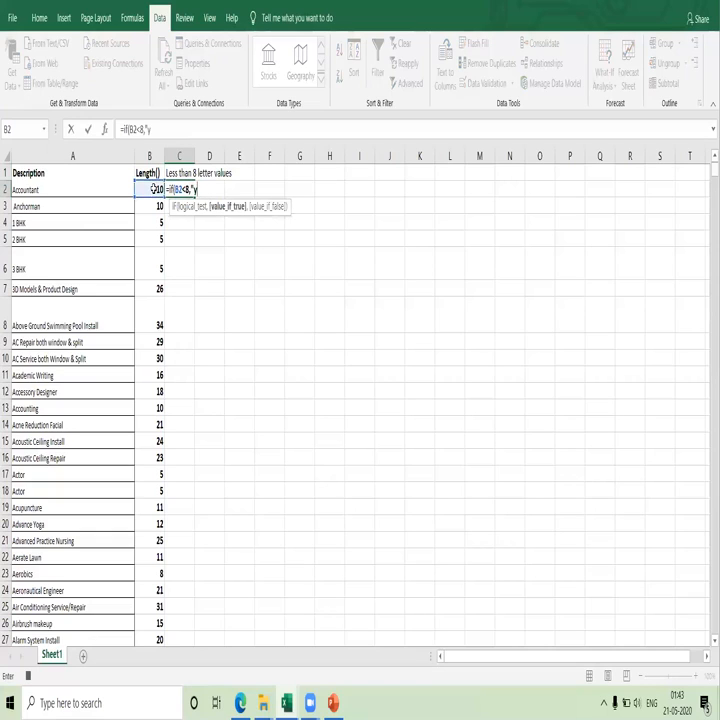
type("es\",")
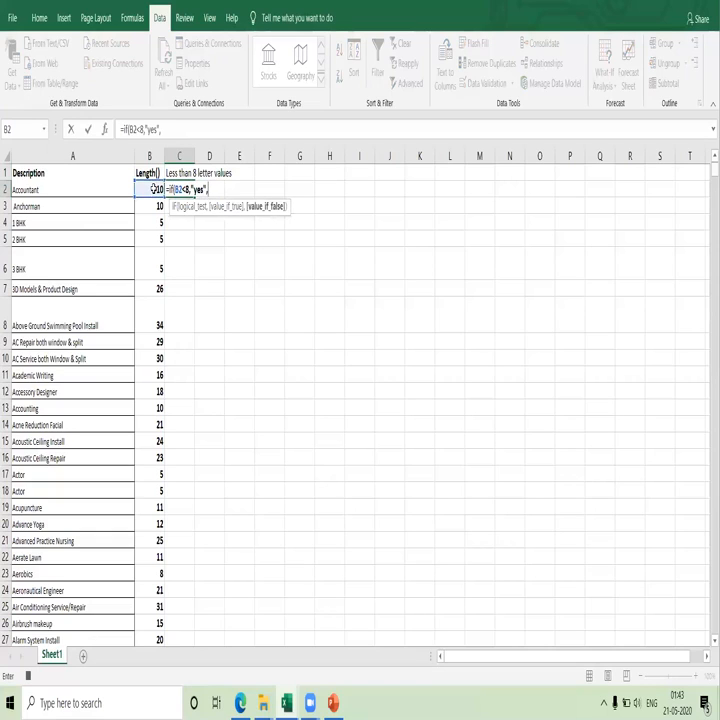
type(" \" \")")
key("Return")
left_click(189, 189)
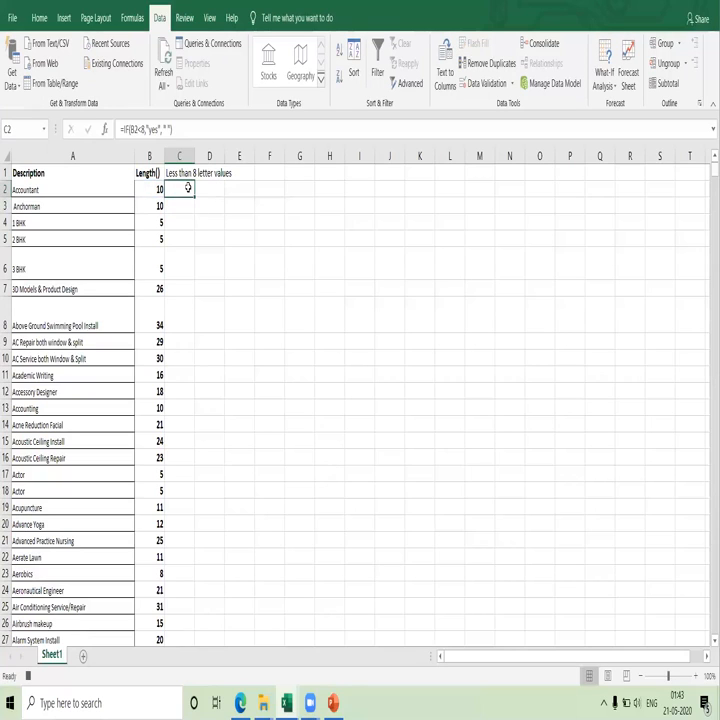
Fill the C2 formula down column C for the whole list and make the heading in C1 bold.
double_click(195, 197)
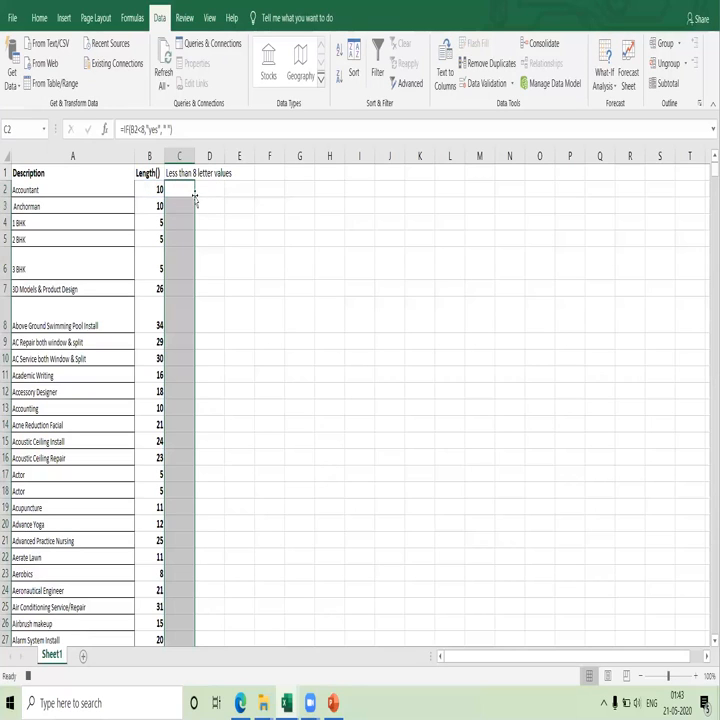
left_click(188, 189)
left_click(180, 174)
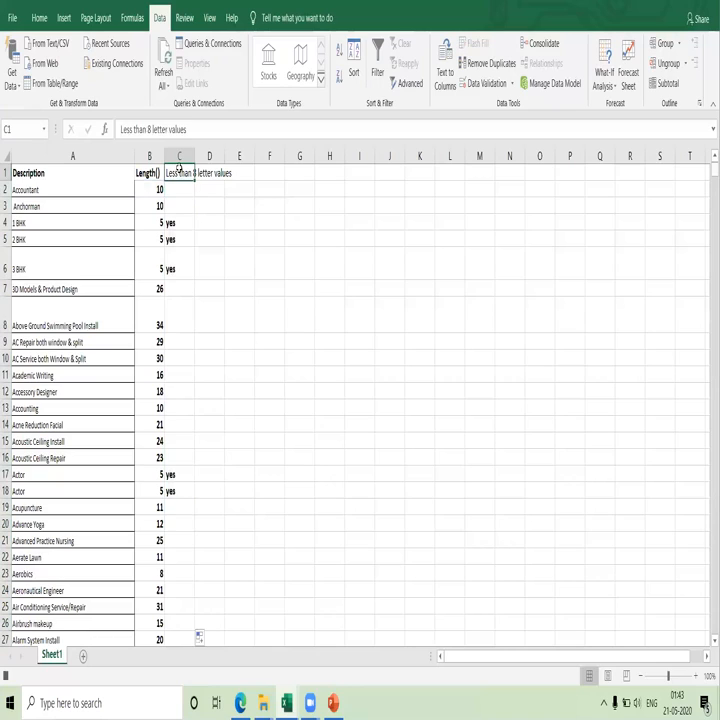
key("ctrl+b")
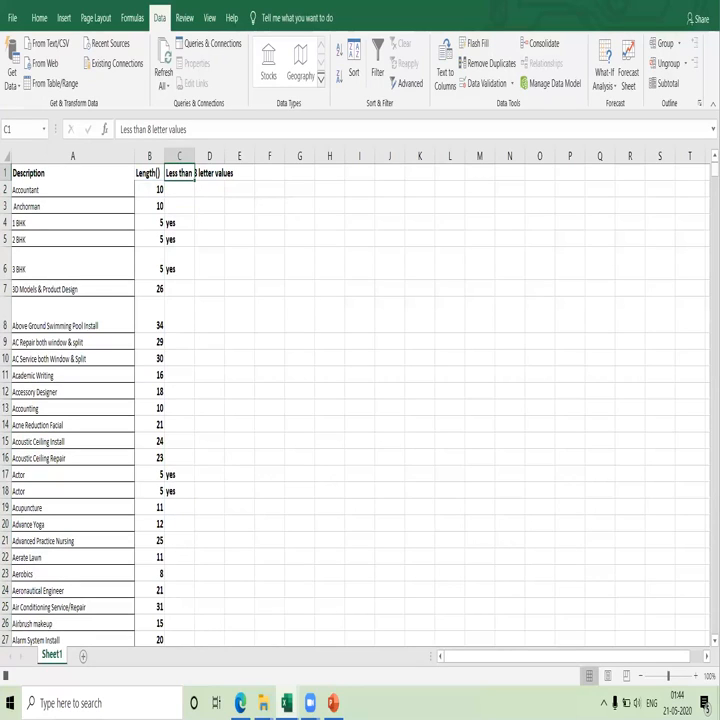
Add a filter to header row 1 and filter the "Less than 8 letter values" column to show only "yes", excluding blanks.
left_click(5, 173)
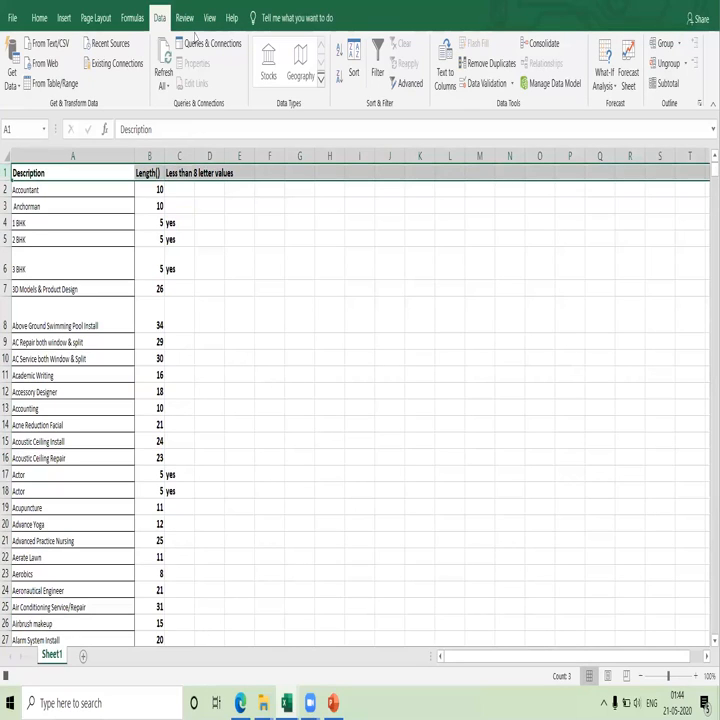
left_click(377, 70)
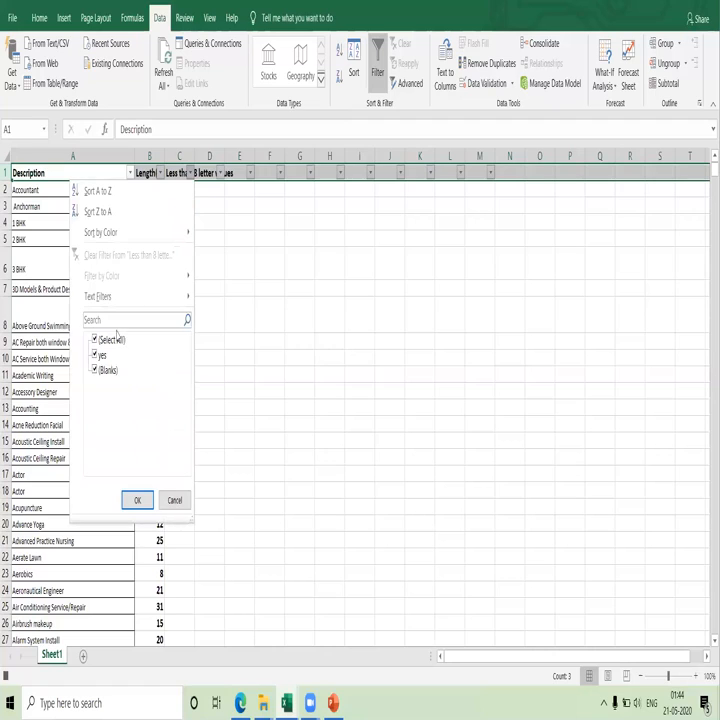
left_click(95, 370)
left_click(97, 374)
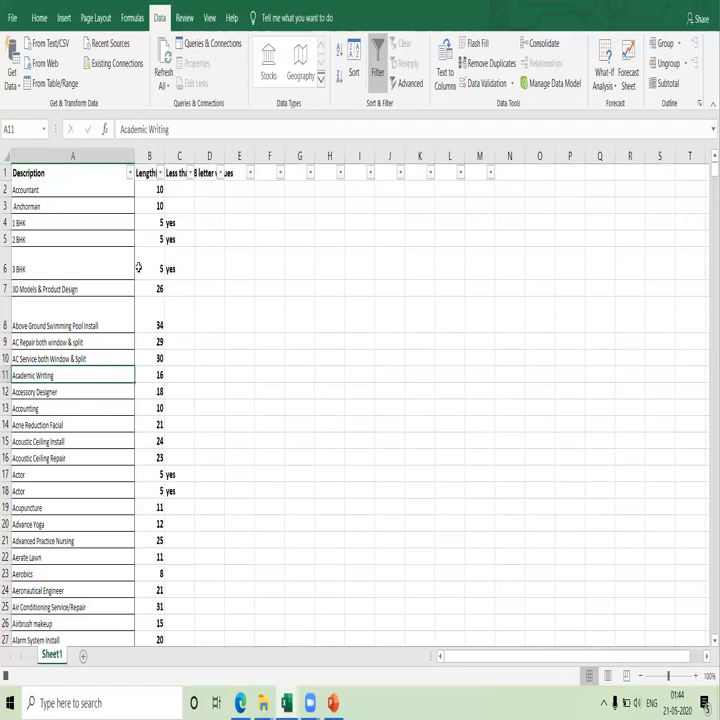
left_click(189, 173)
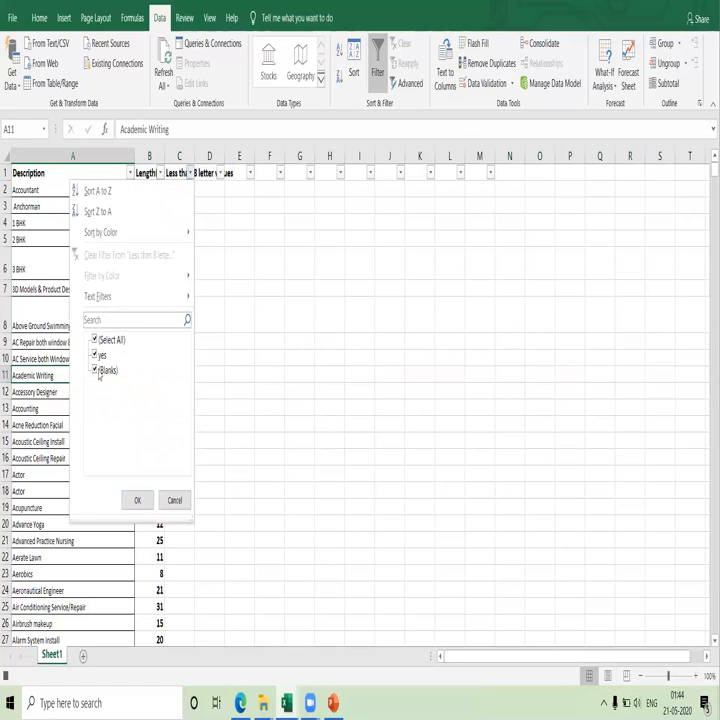
left_click(137, 500)
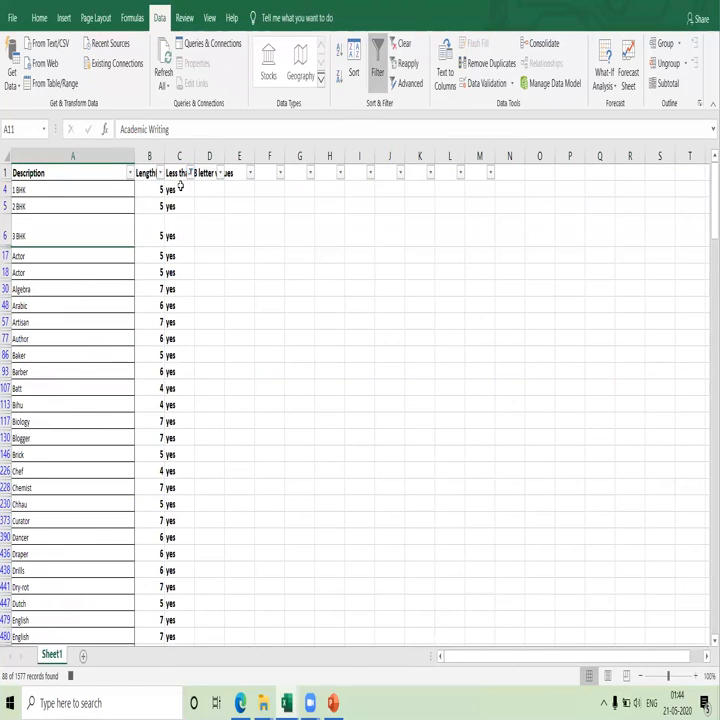
Fill all the filtered "yes" cells in column C with yellow and remove the filter.
left_click(180, 188)
key("ctrl+shift+Down")
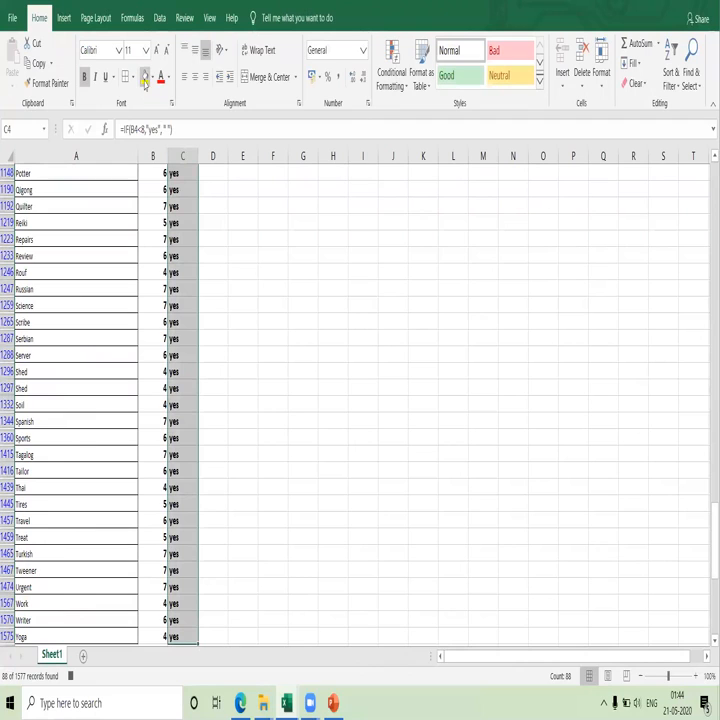
left_click(145, 78)
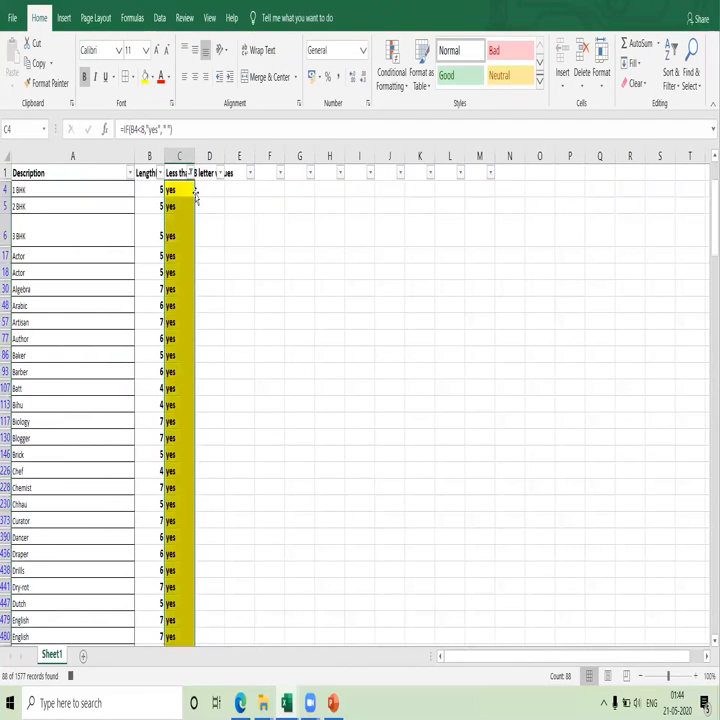
left_click(159, 17)
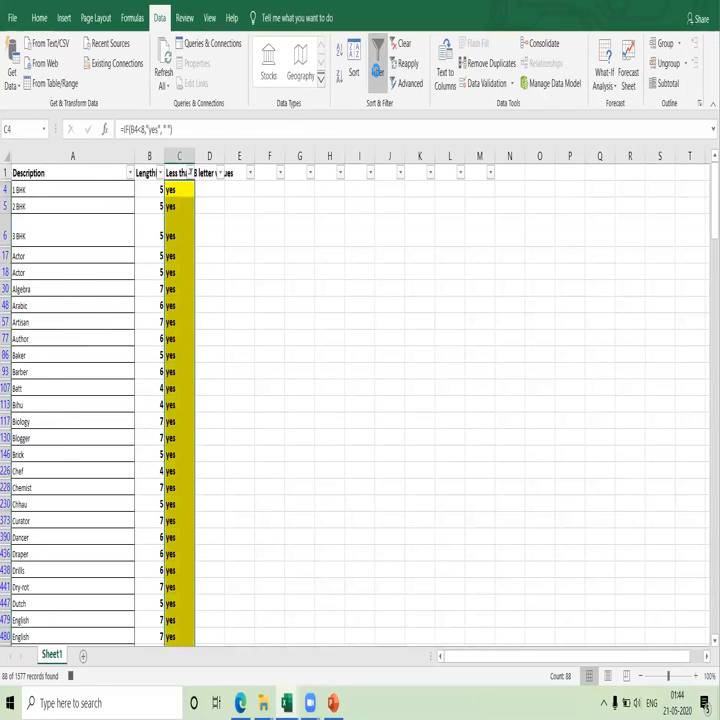
left_click(377, 62)
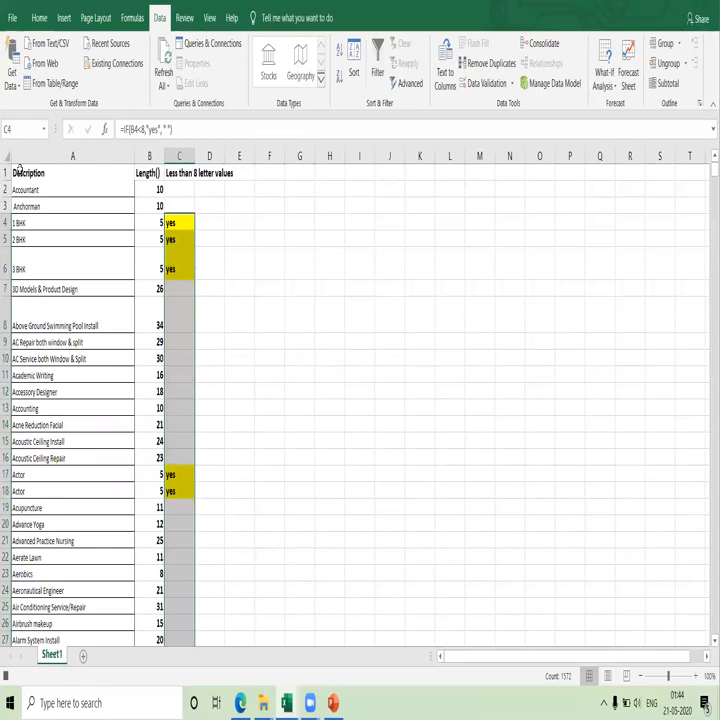
Filter header row 1 again and sort the "Less than 8 letter values" column by yellow cell color.
left_click(5, 172)
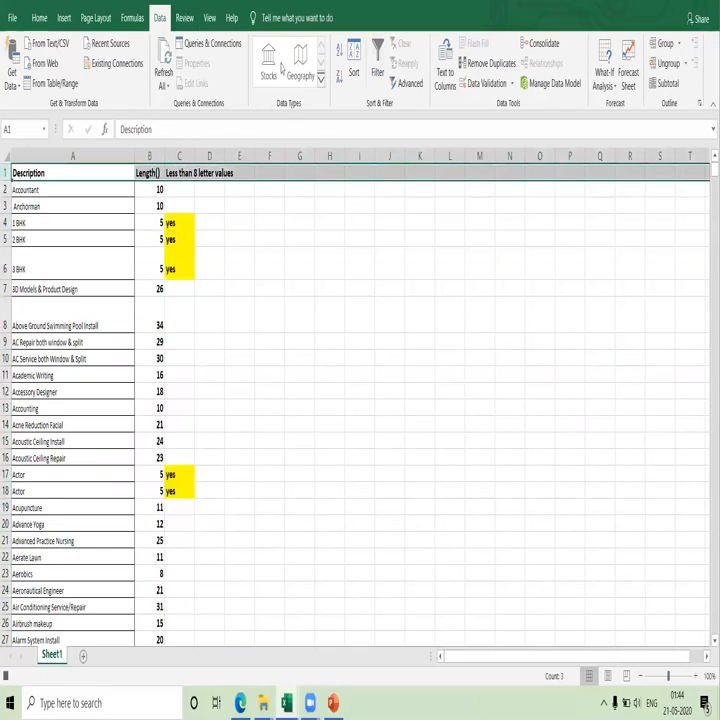
left_click(377, 62)
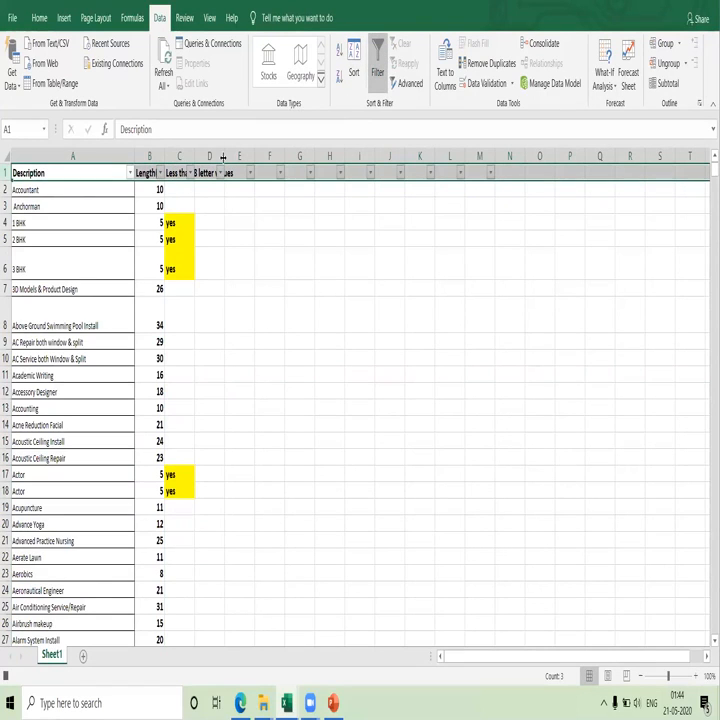
left_click(188, 174)
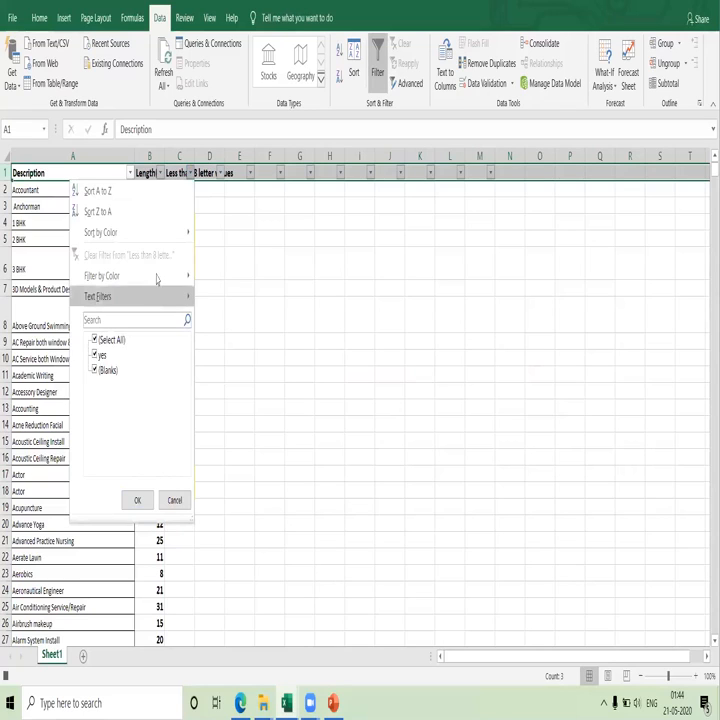
mouse_move(185, 233)
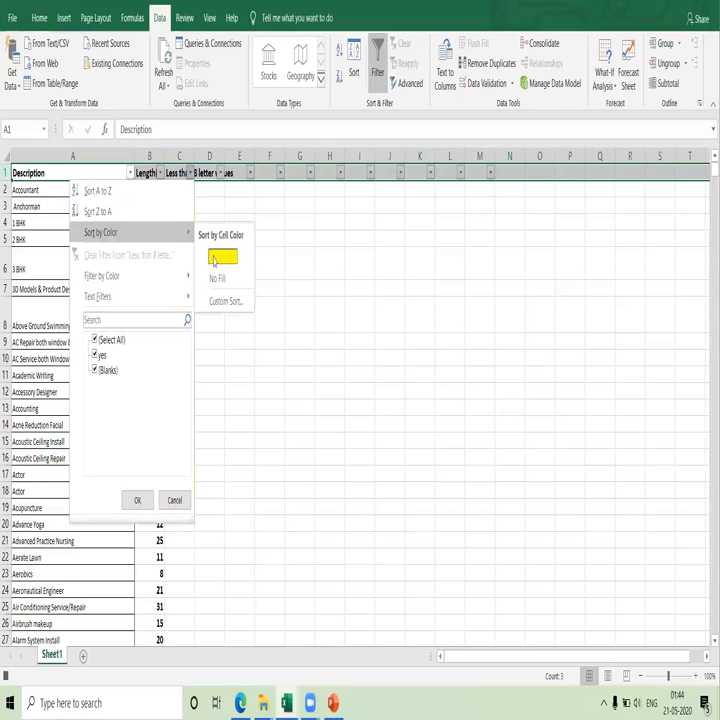
left_click(214, 257)
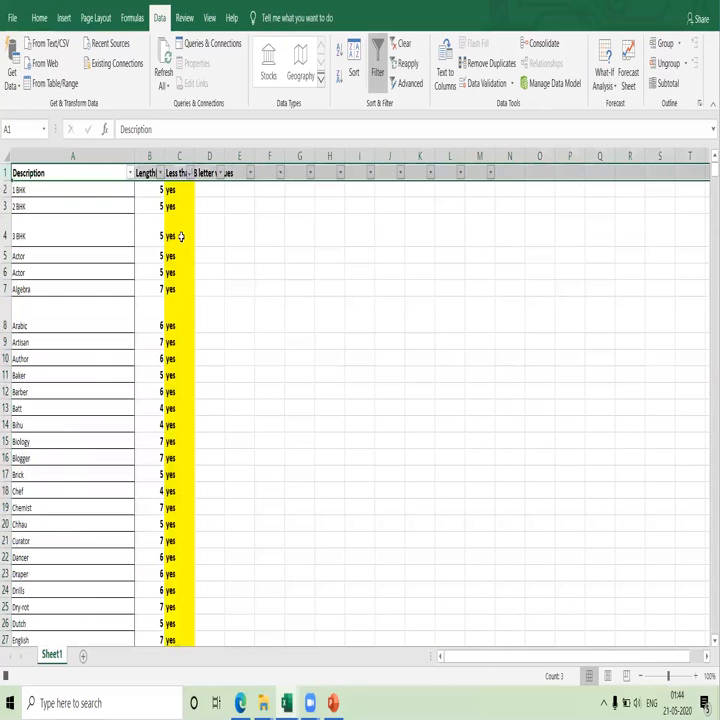
Delete the unflagged rows below the yellow cells, from row 90 through row 1578.
left_click(179, 286)
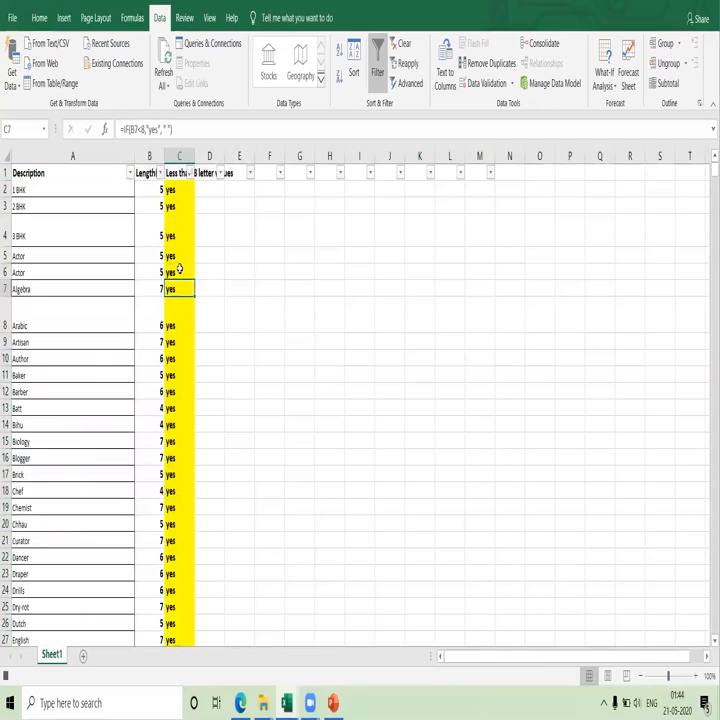
key("Down")
key("Down")
key("Down")
key("Down")
key("Down")
key("Down")
key("Down")
key("Down")
key("Down")
key("Down")
key("Down")
key("Down")
key("Down")
key("Down")
key("Down")
key("Down")
key("Down")
key("Down")
key("Down")
key("Down")
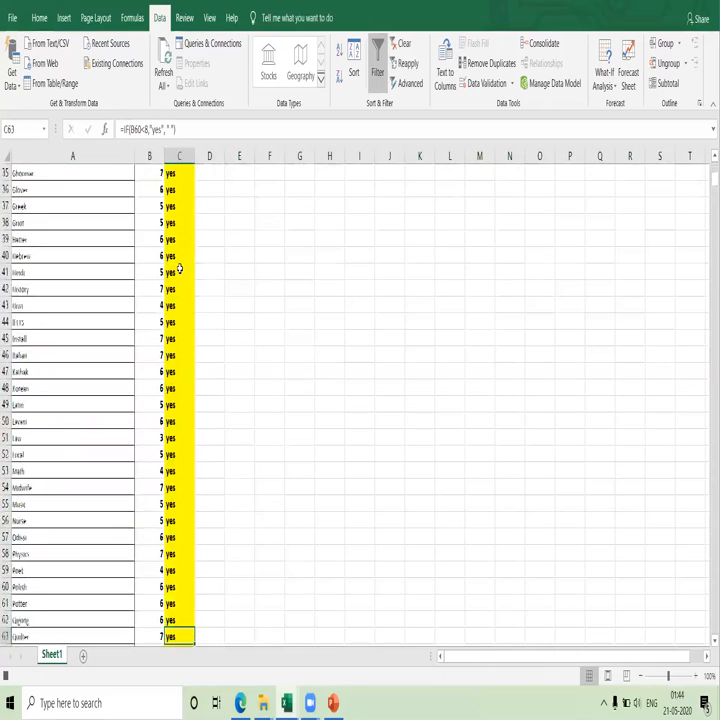
key("Down")
key("Down")
key("Down")
key("Down")
key("Down")
key("Down")
key("Down")
key("Down")
key("Down")
key("Down")
key("Down")
key("Down")
key("Down")
key("Down")
key("Down")
key("Down")
key("Down")
key("Down")
key("Down")
key("Down")
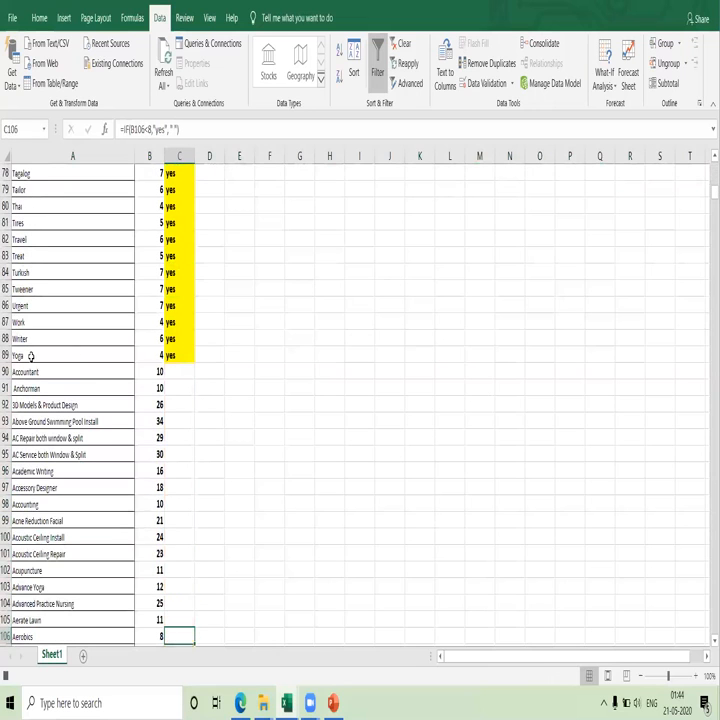
left_click_drag(5, 371, 5, 605)
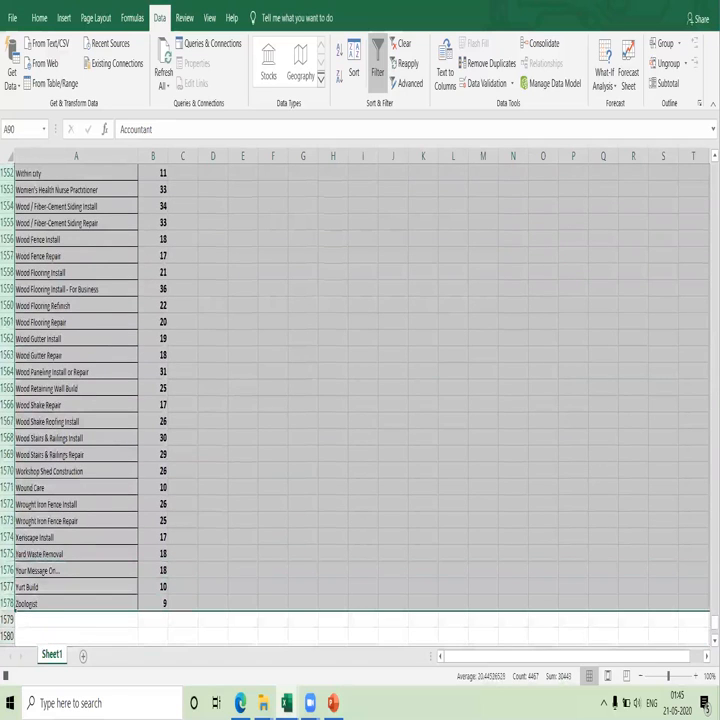
key("ctrl+minus")
Reset the filter on header row 1 by turning it off and on again.
key("Right")
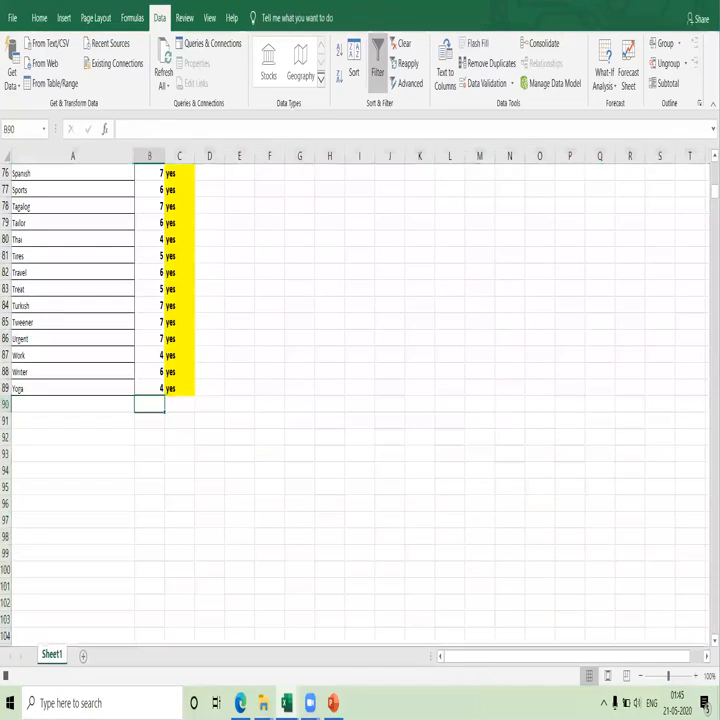
key("Up")
key("Up")
key("Up")
key("Up")
key("Up")
key("Up")
key("Up")
key("Up")
key("Up")
key("Up")
key("Up")
key("Up")
key("Up")
key("Up")
key("Up")
key("Up")
key("Up")
key("Up")
key("Up")
key("Up")
key("Up")
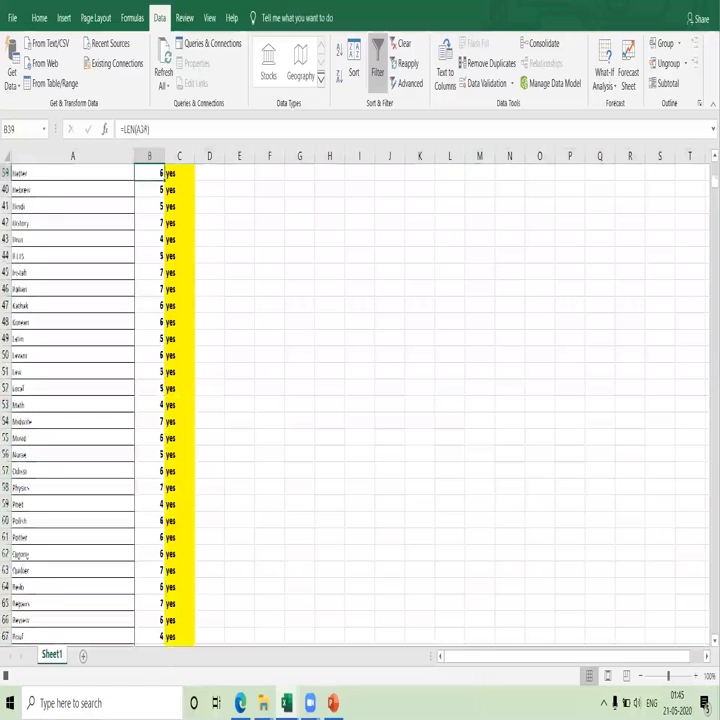
key("Up")
key("Up")
key("Up")
key("Up")
key("Up")
key("Up")
key("Up")
key("Up")
key("Up")
key("Up")
key("Up")
key("Up")
key("Up")
key("Up")
key("Up")
key("Up")
key("Up")
key("Up")
key("Up")
key("Up")
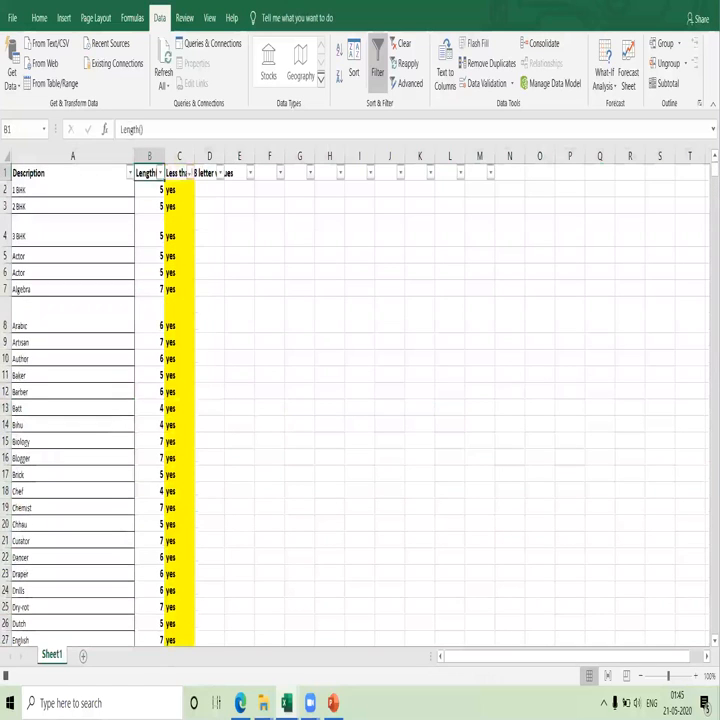
key("Down")
key("Right")
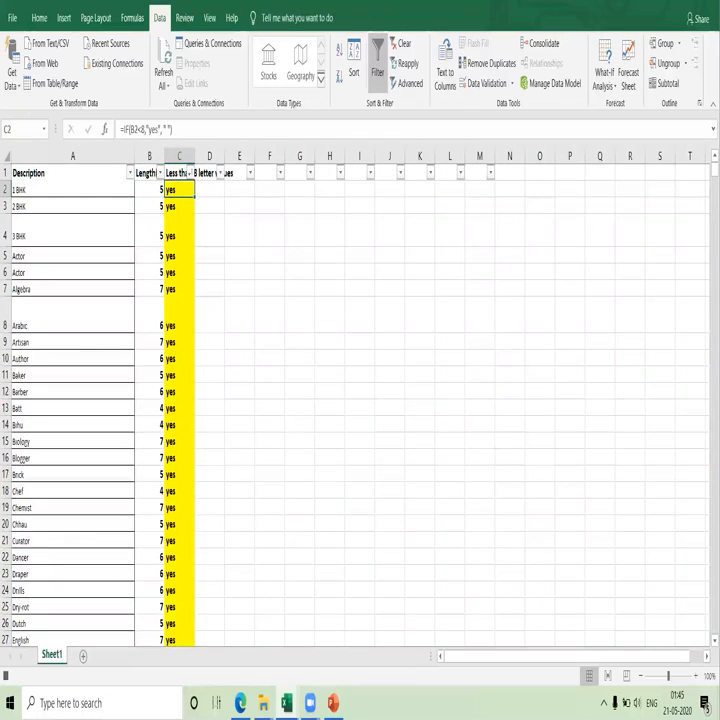
left_click(4, 173)
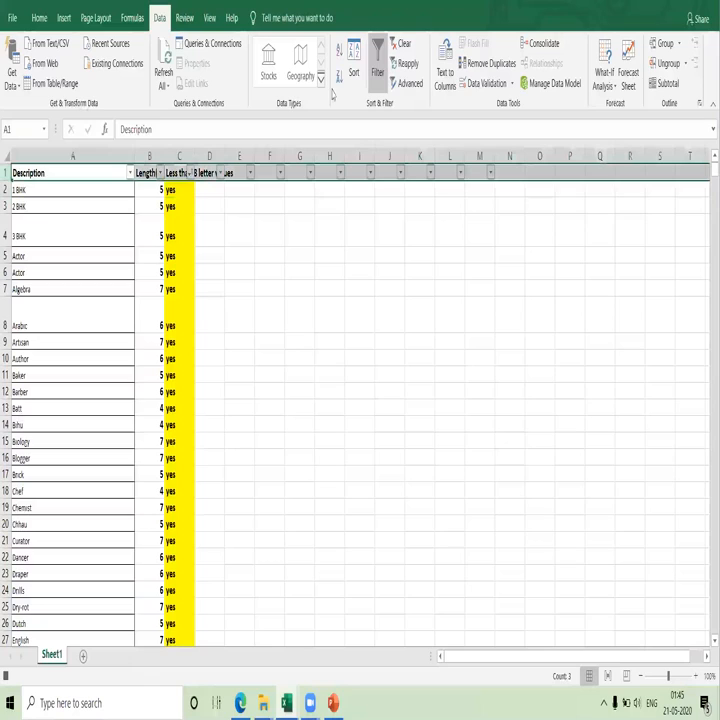
left_click(377, 65)
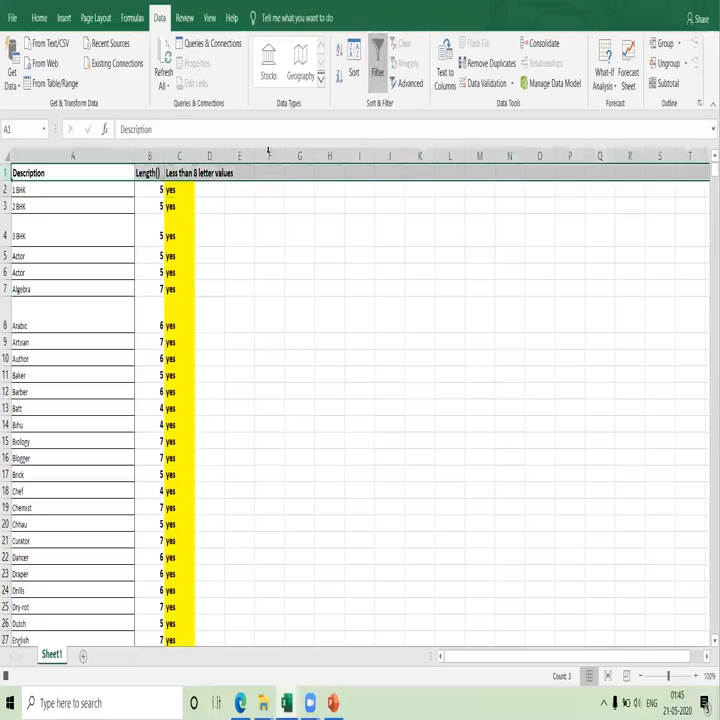
left_click(377, 65)
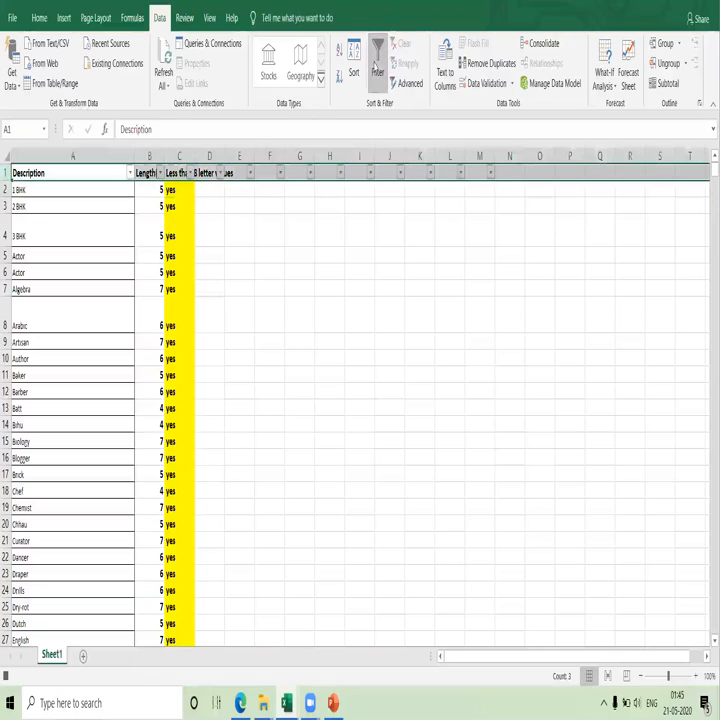
Sort the Description entries from A2 to the end of the list A to Z, expanding the selection to the adjacent columns.
left_click(68, 190)
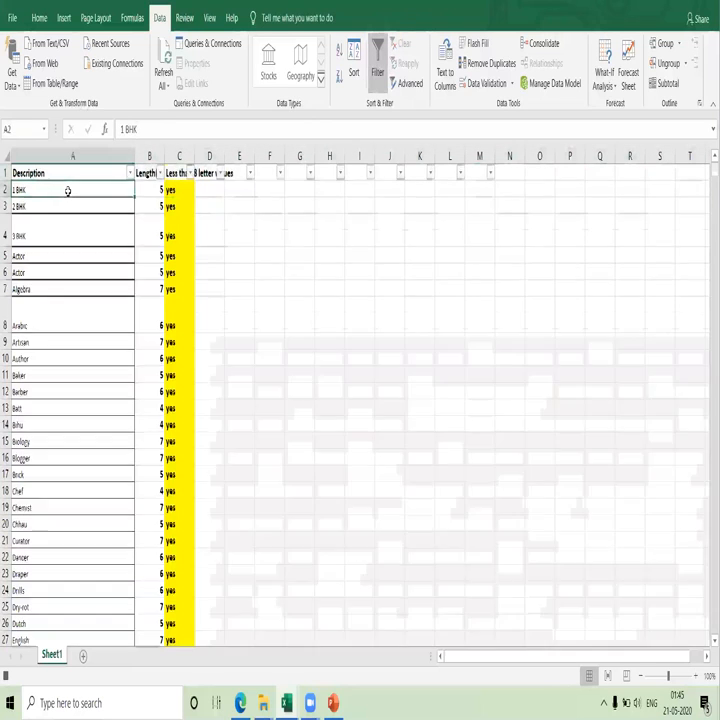
key("ctrl+shift+Down")
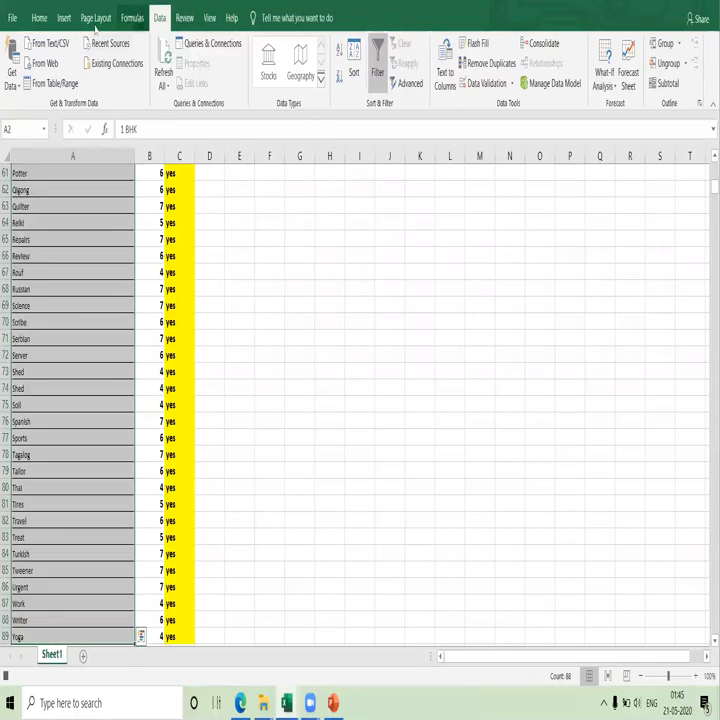
left_click(38, 18)
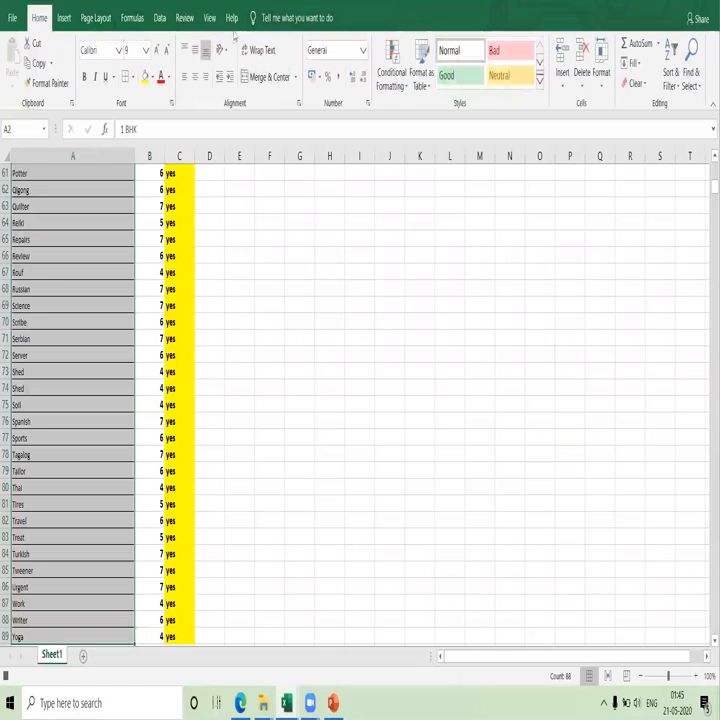
left_click(159, 18)
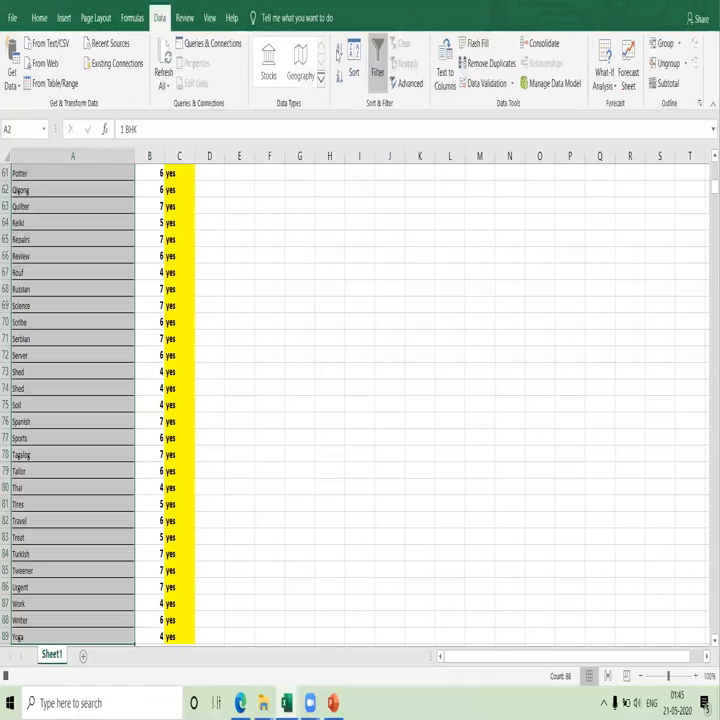
left_click(377, 68)
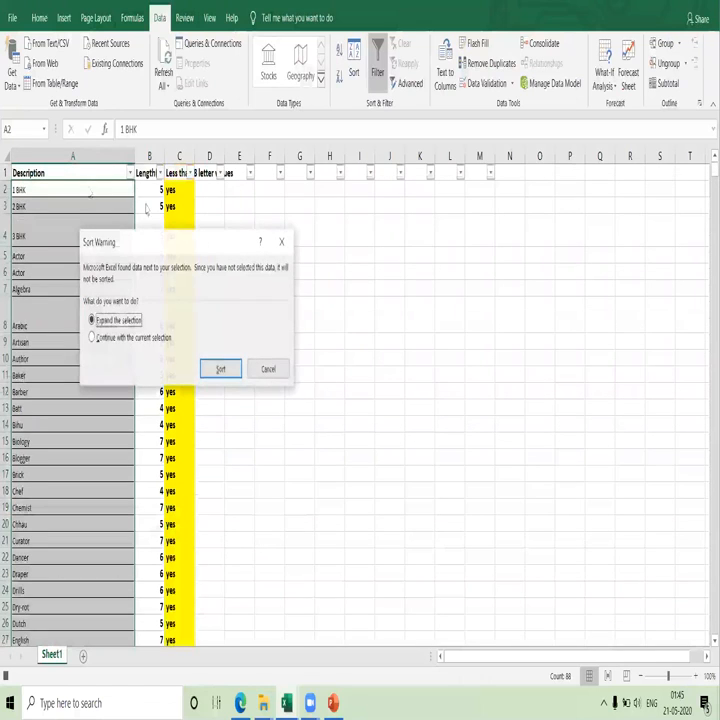
left_click(217, 366)
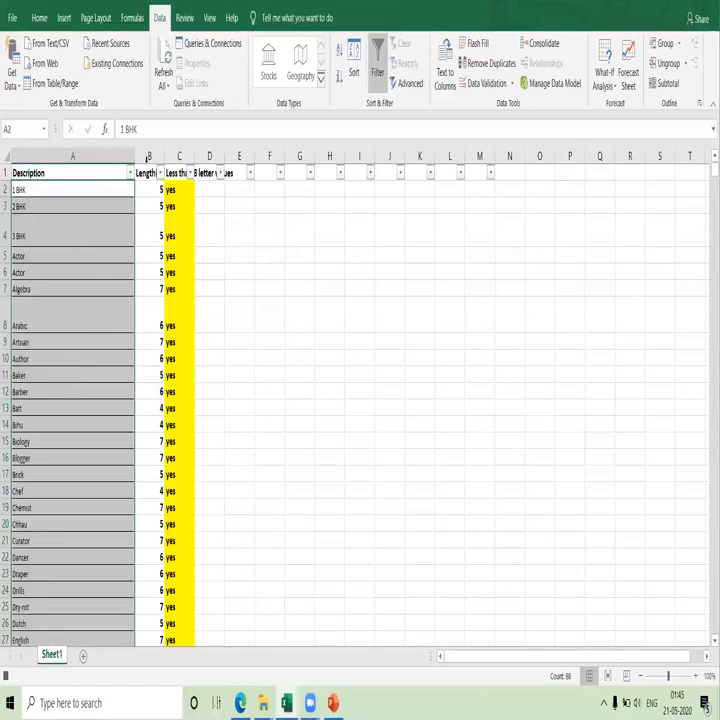
Delete the Length() and "Less than 8 letter values" columns beside the Description list.
left_click_drag(149, 156, 180, 165)
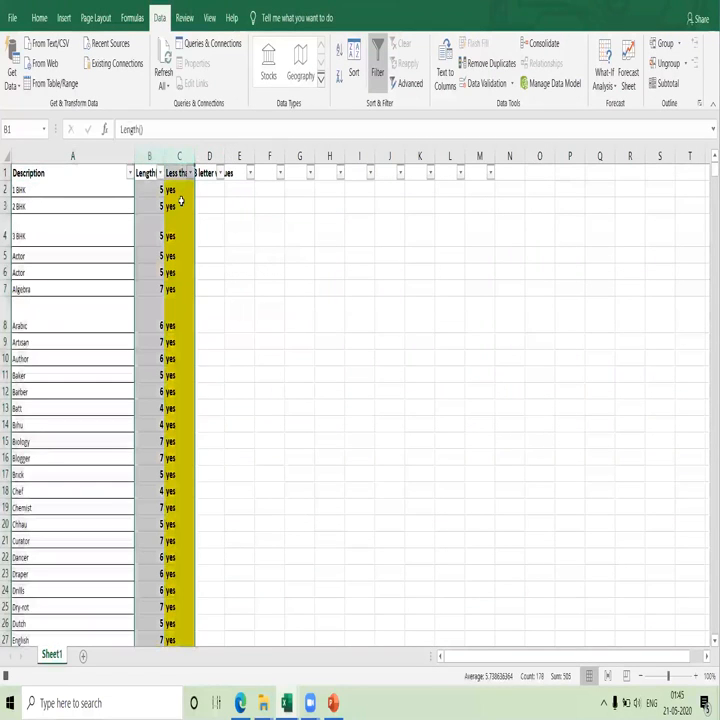
key("ctrl+minus")
key("ctrl+Home")
Insert a new column before Description and give it the bold header "Sr No" in A1.
left_click(113, 157)
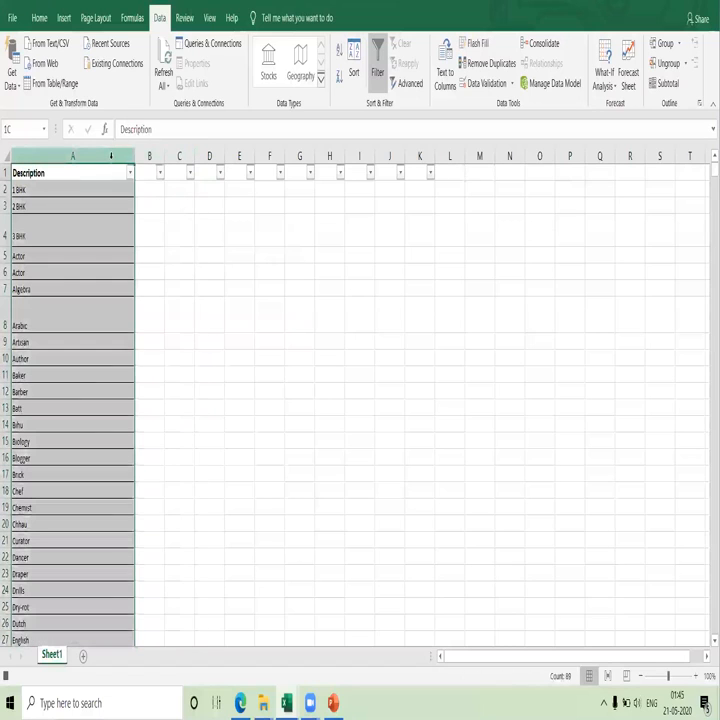
key("ctrl+plus")
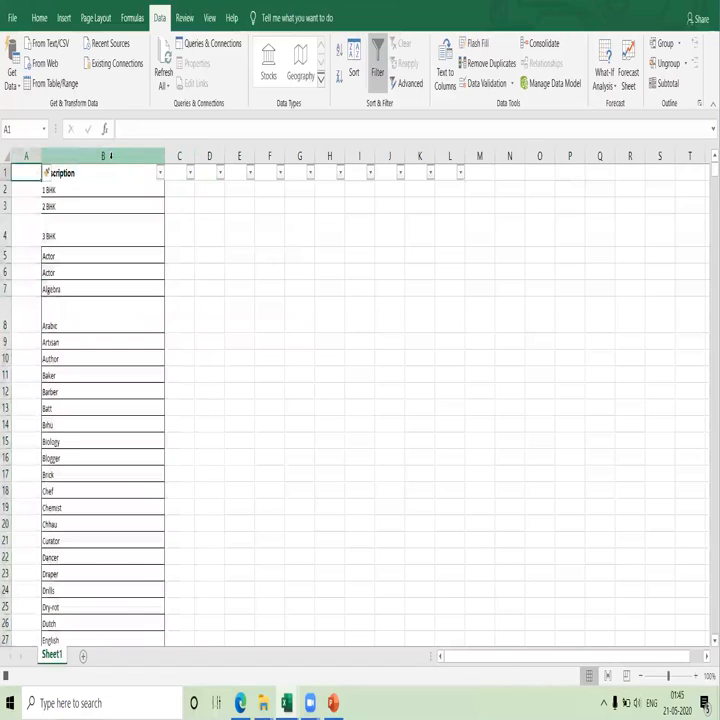
type("Sr No")
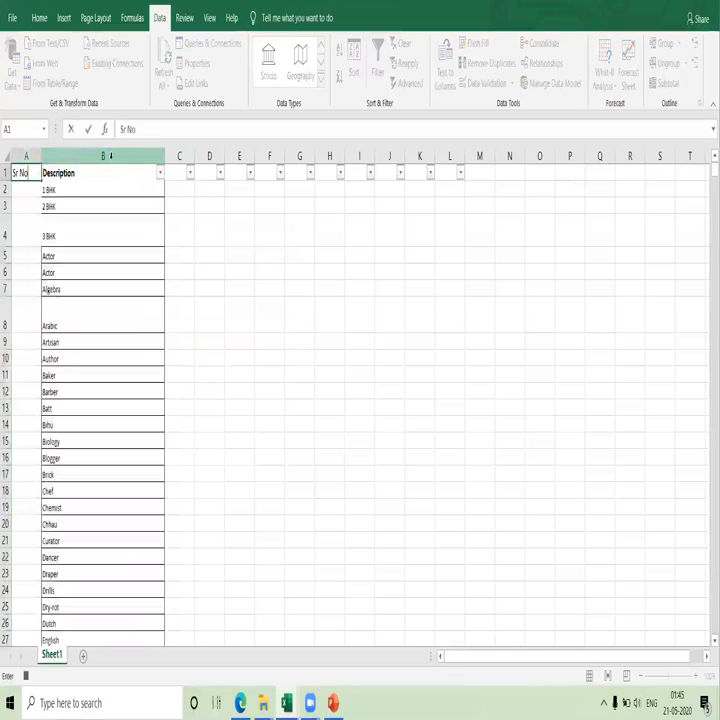
key("Return")
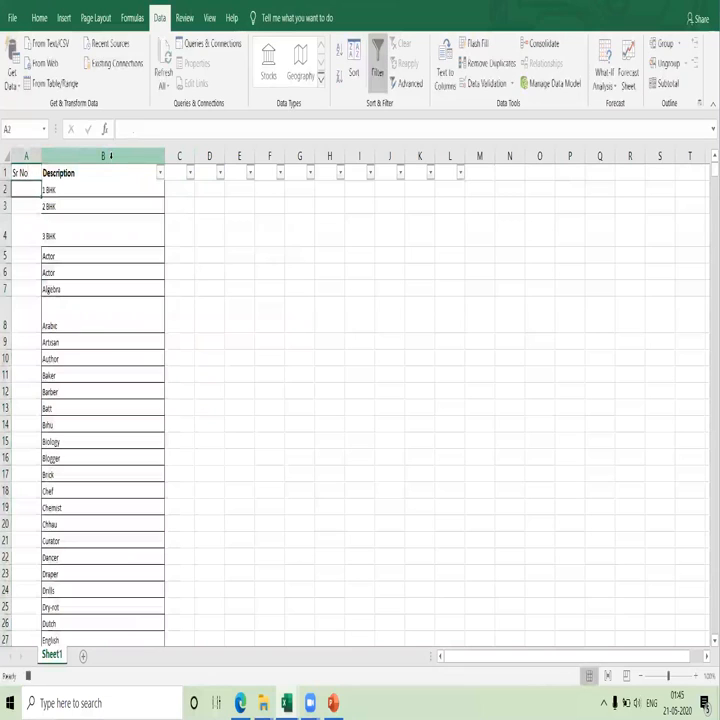
left_click(31, 173)
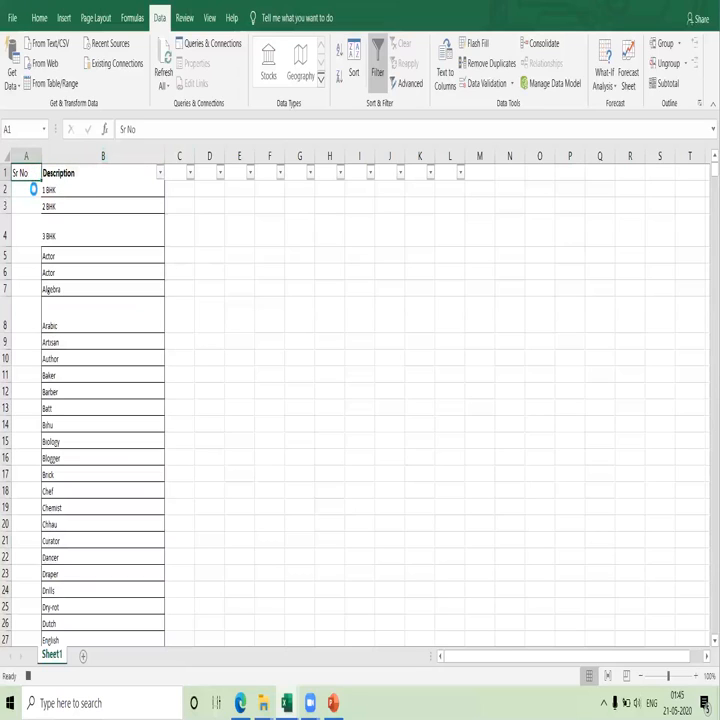
Enter 1 and 2 in A2 and A3 and fill the serial number series down to the last description in row 89.
left_click(33, 188)
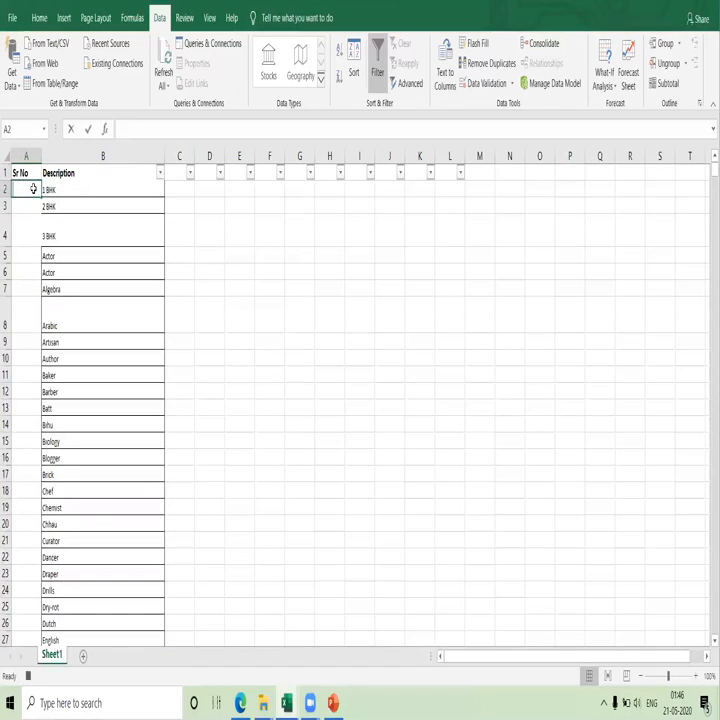
type("1")
key("Return")
type("2")
key("Return")
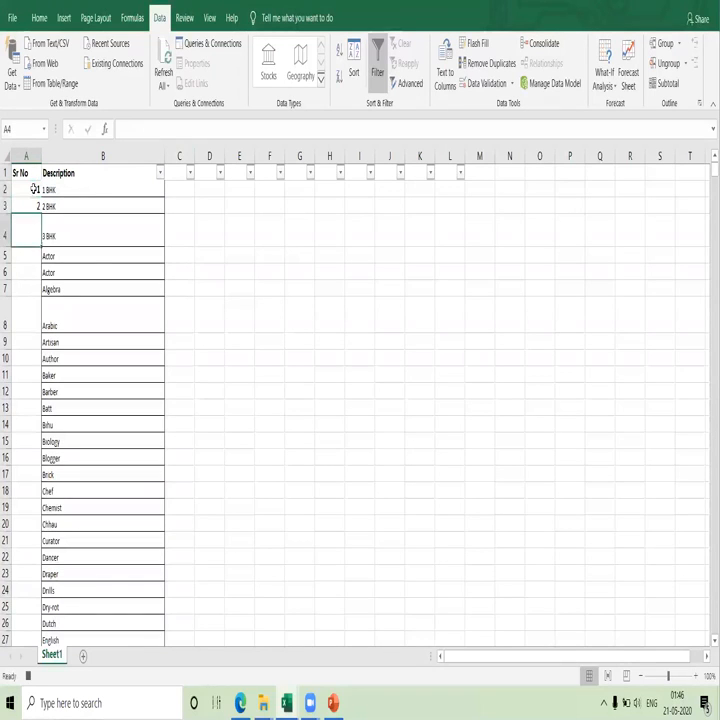
left_click_drag(33, 188, 78, 601)
double_click(41, 213)
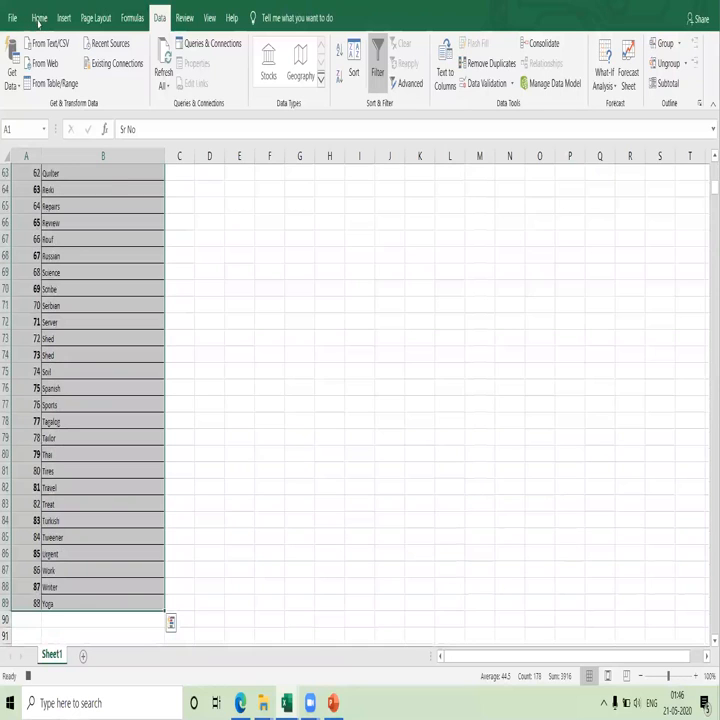
Apply borders to the whole list in A1:B89 and remove the bold from the serial numbers below the header.
left_click(38, 18)
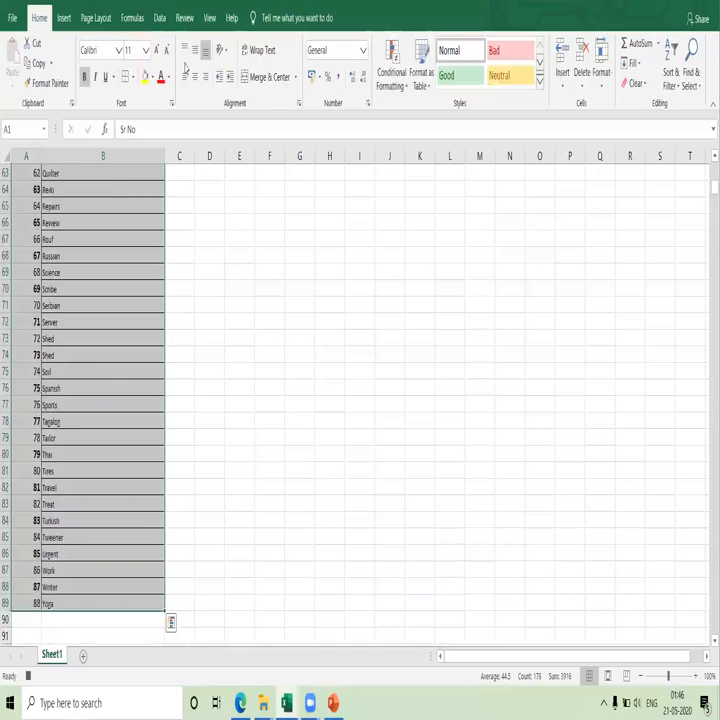
left_click(126, 80)
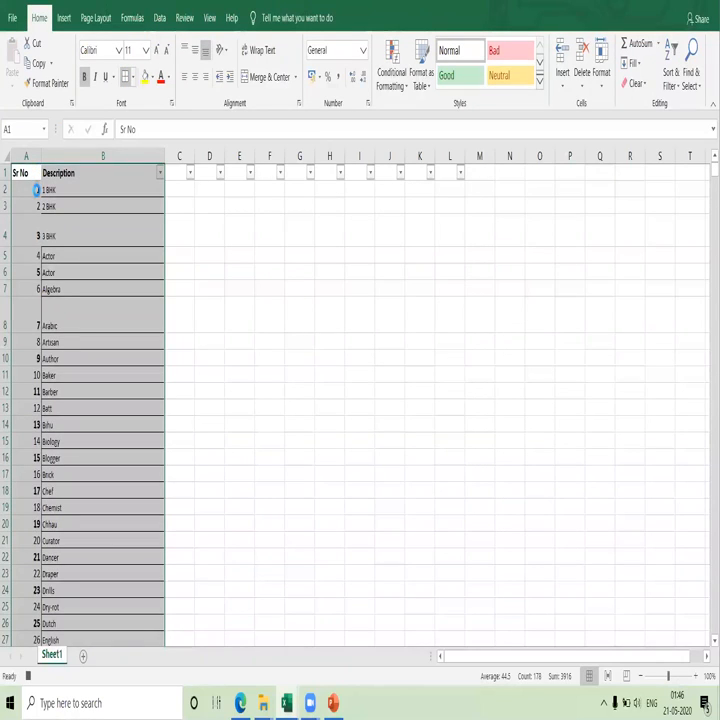
left_click(36, 190)
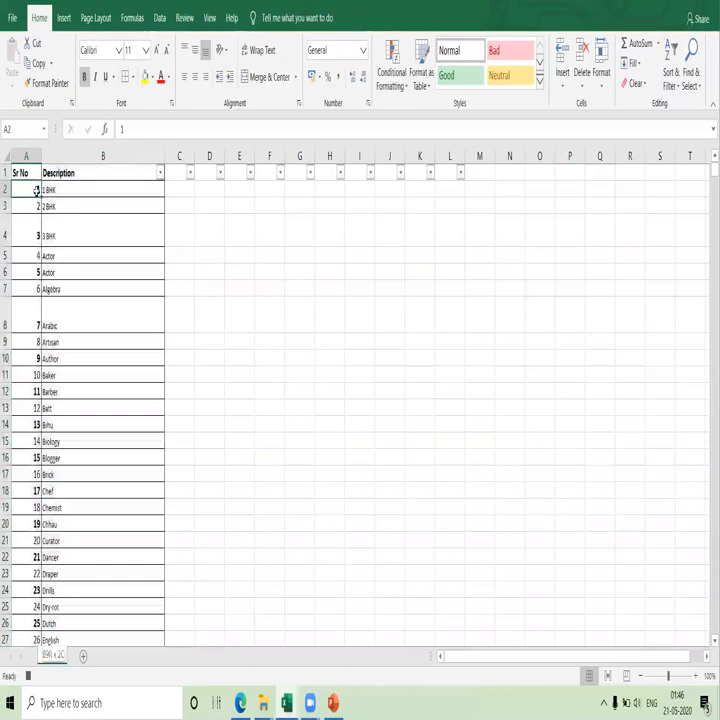
left_click_drag(36, 190, 47, 630)
scroll(36, 195, "up", 20)
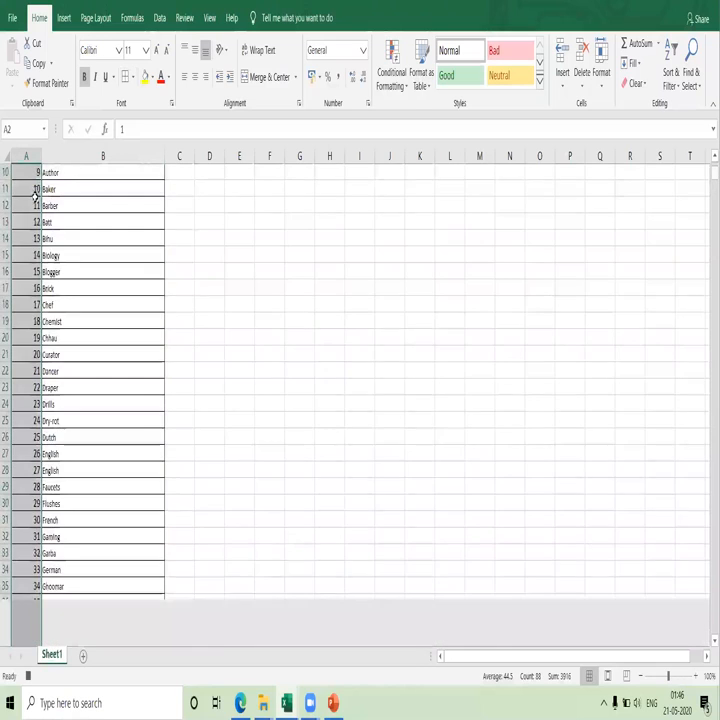
left_click(160, 218)
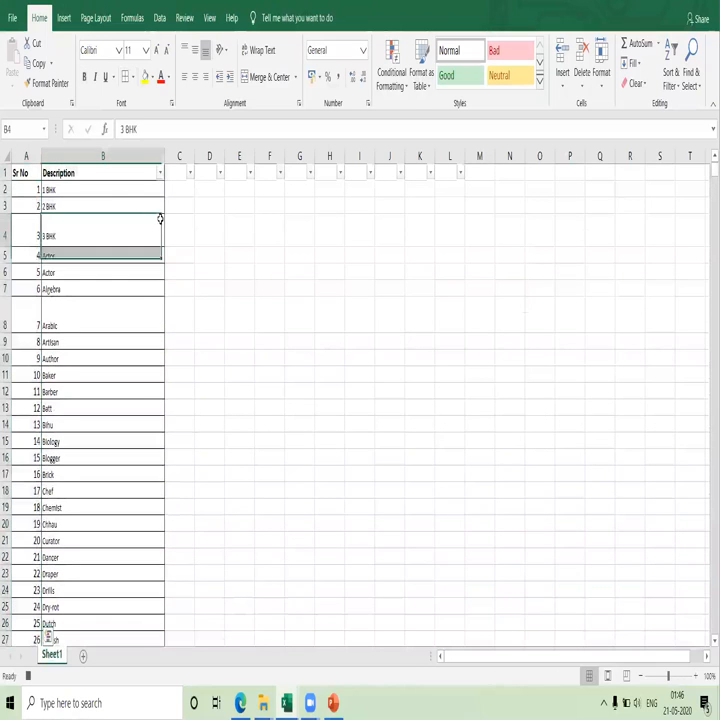
Select the empty cell E4 and stop recording the macro.
left_click(246, 227)
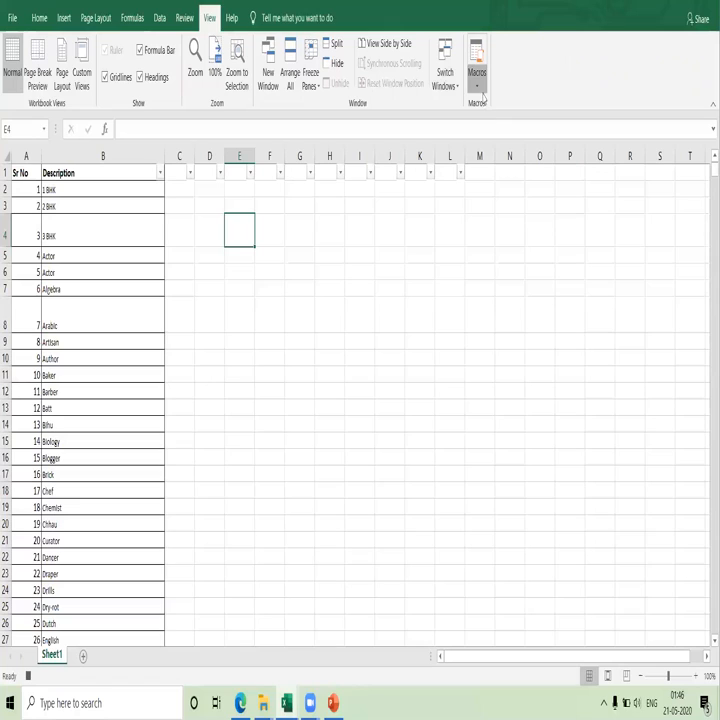
left_click(477, 86)
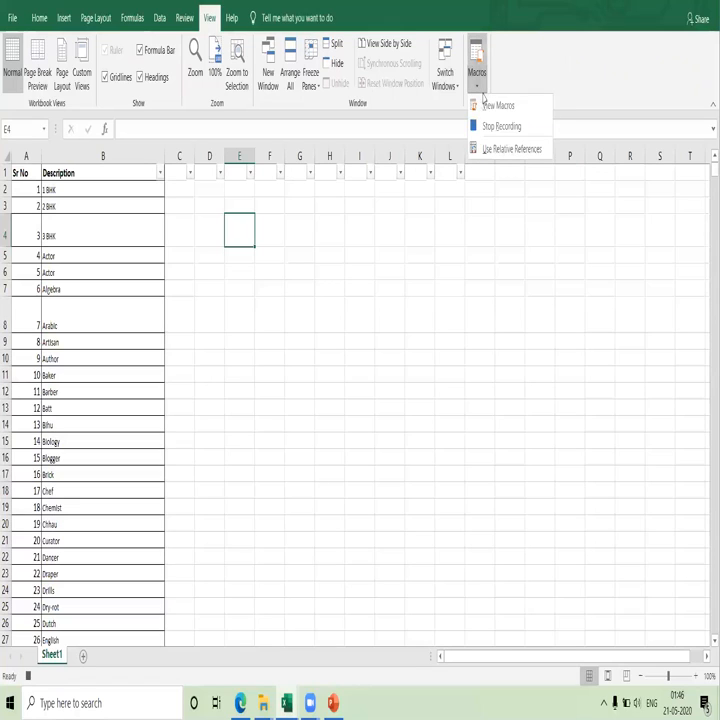
left_click(476, 126)
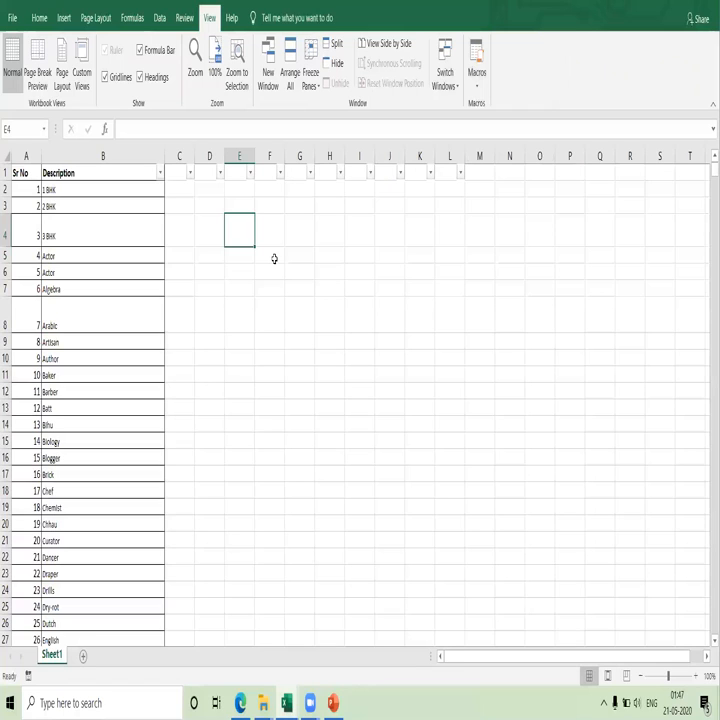
Delete the Sr No and Description columns to empty the sheet for a test of the macro.
left_click(211, 318)
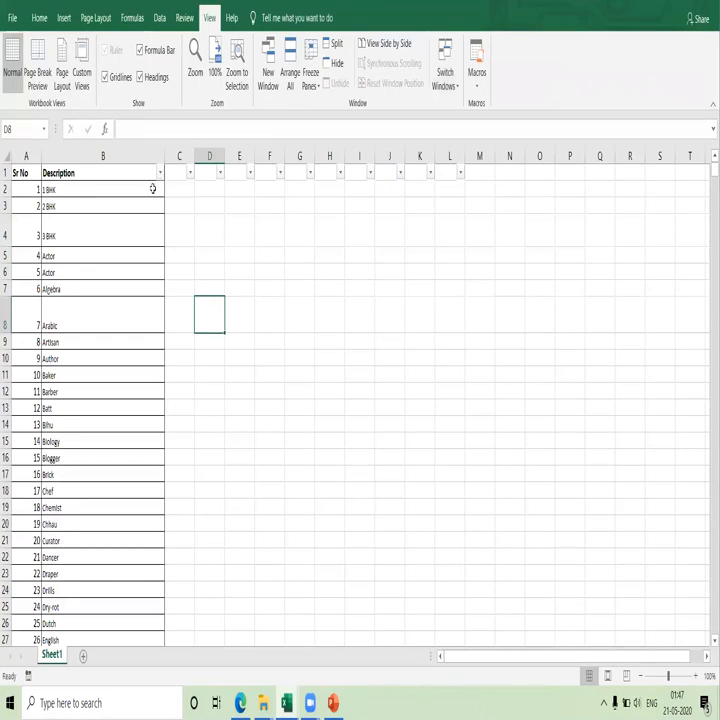
left_click_drag(25, 157, 116, 173)
key("ctrl+minus")
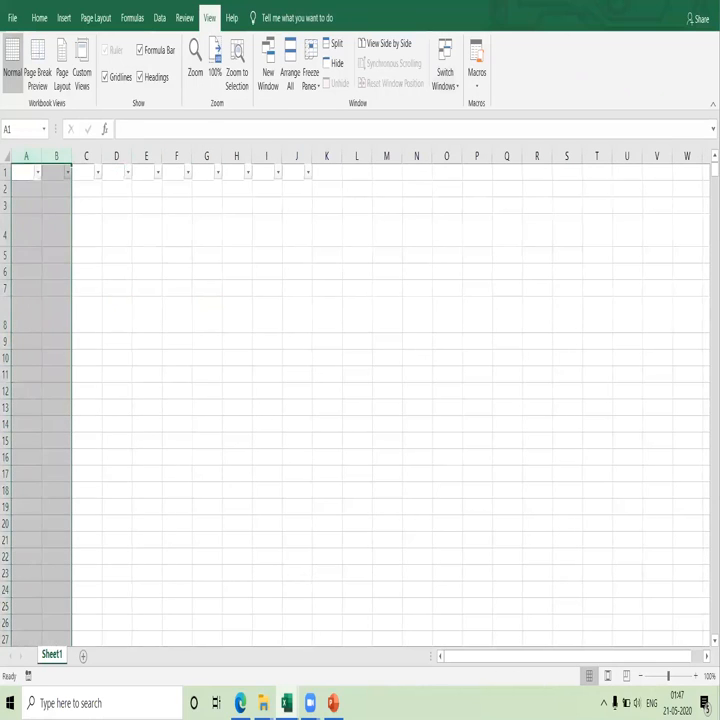
Turn off the filter on the empty header row 1.
left_click(6, 173)
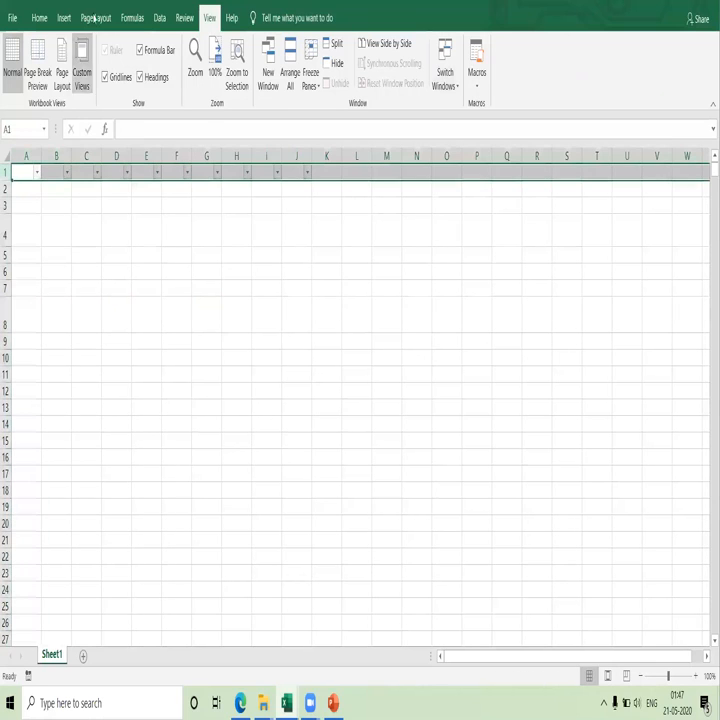
left_click(38, 17)
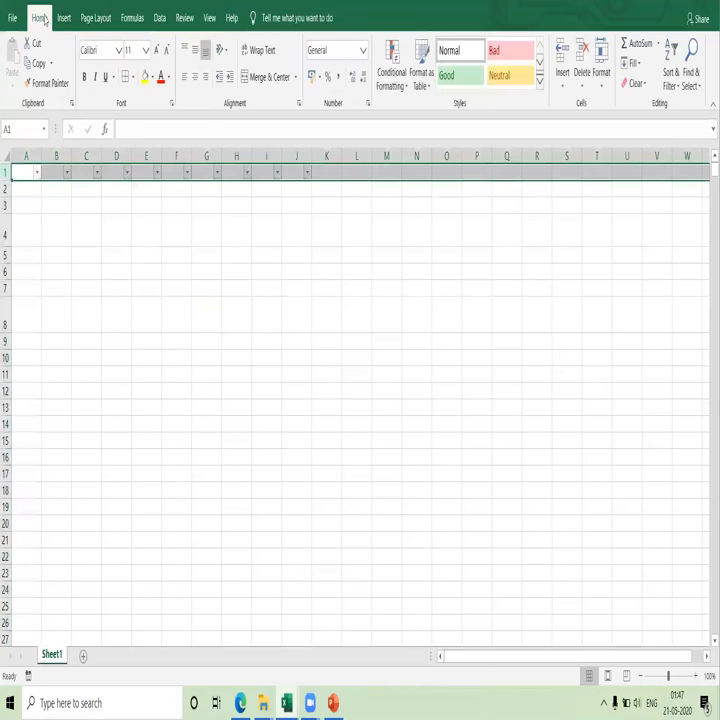
left_click(266, 77)
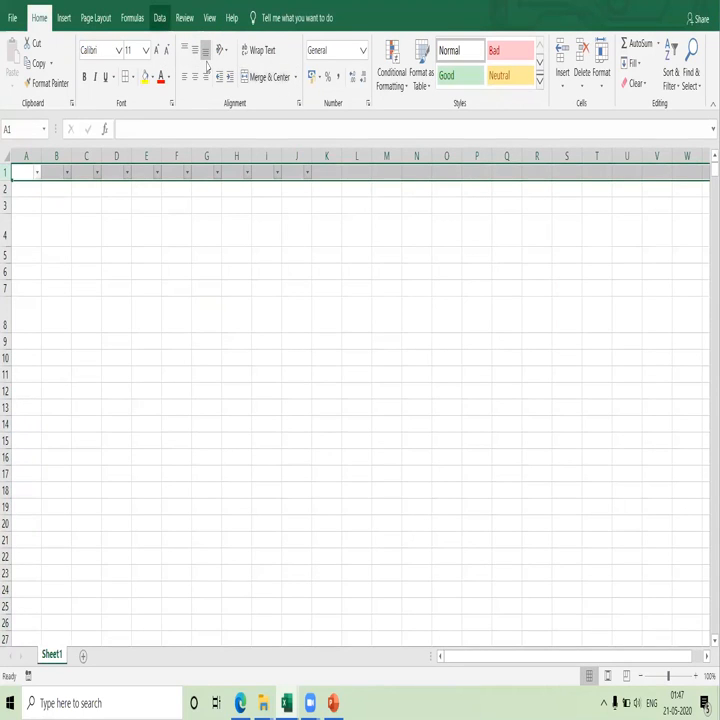
left_click(159, 17)
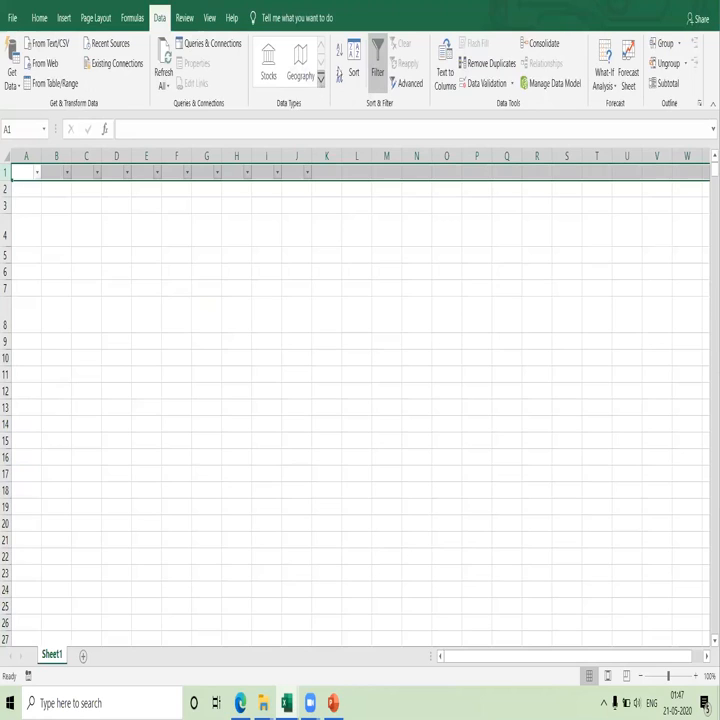
left_click(377, 66)
left_click(377, 66)
left_click(377, 66)
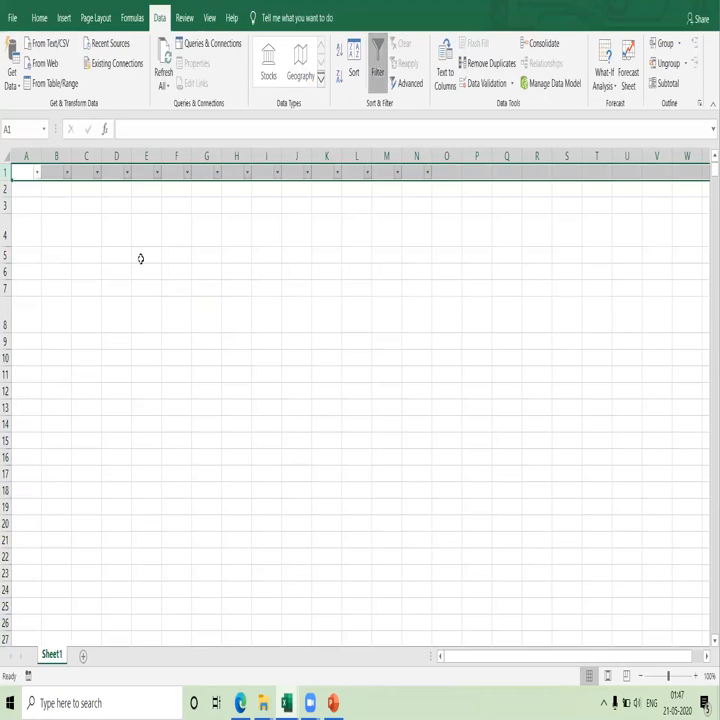
left_click(86, 315)
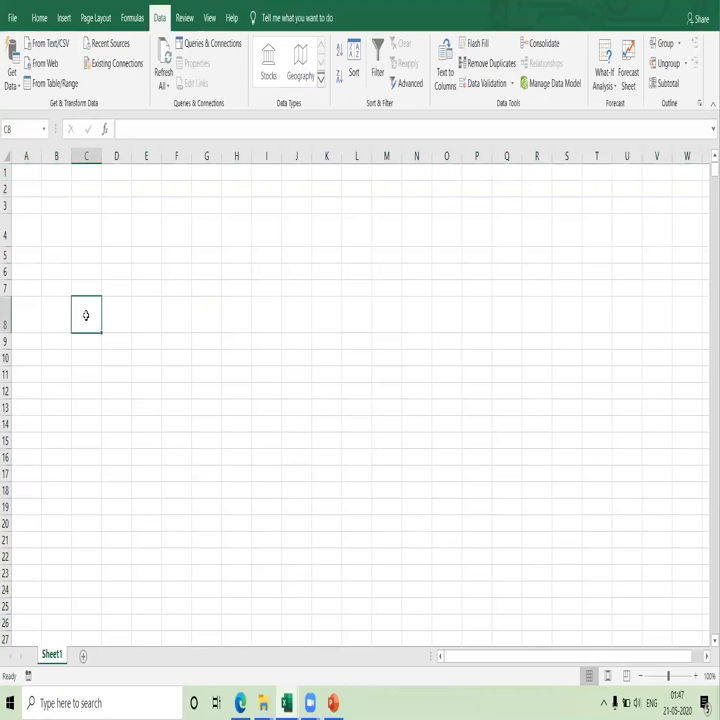
Copy the descriptions in B2:B1578 of the Physical services workbook and paste them into Book2's Sheet1 starting at A1.
key("alt+Tab")
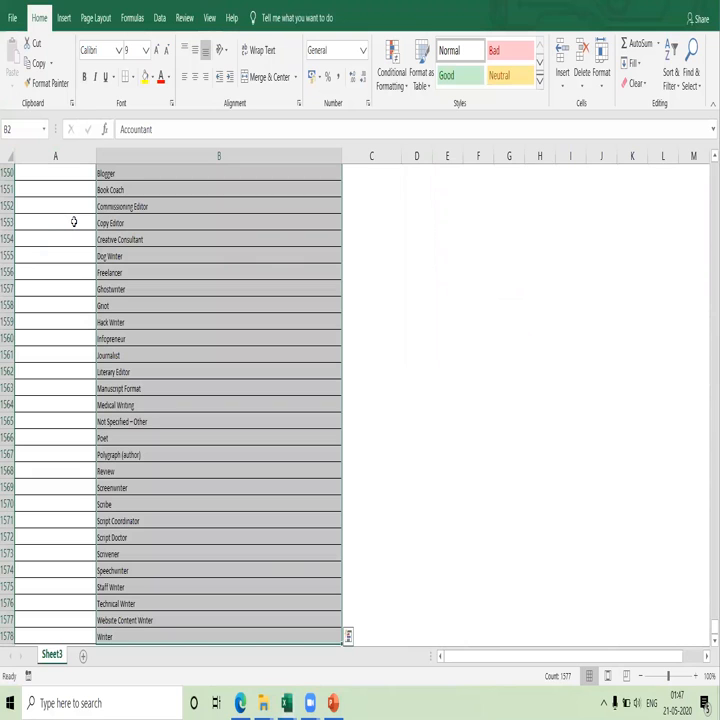
key("ctrl+c")
key("alt+Tab")
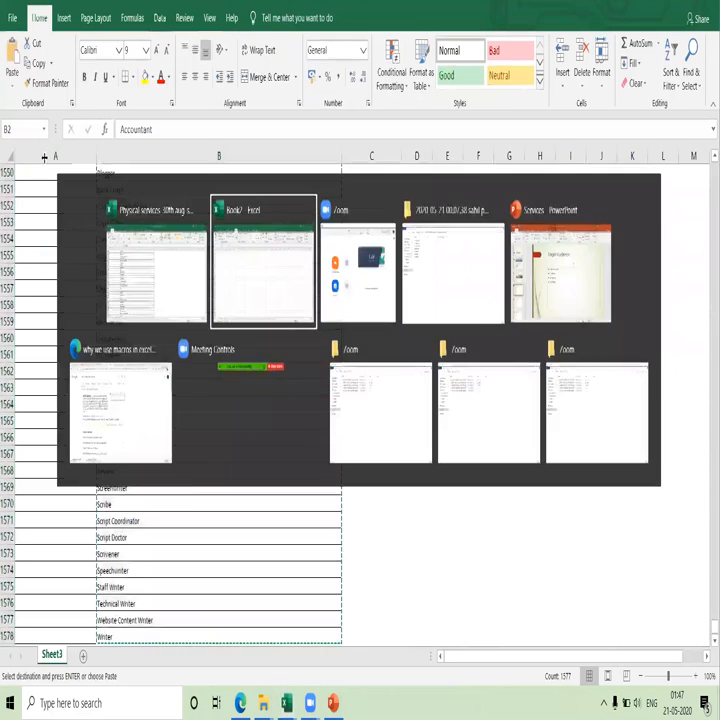
left_click(26, 169)
key("ctrl+v")
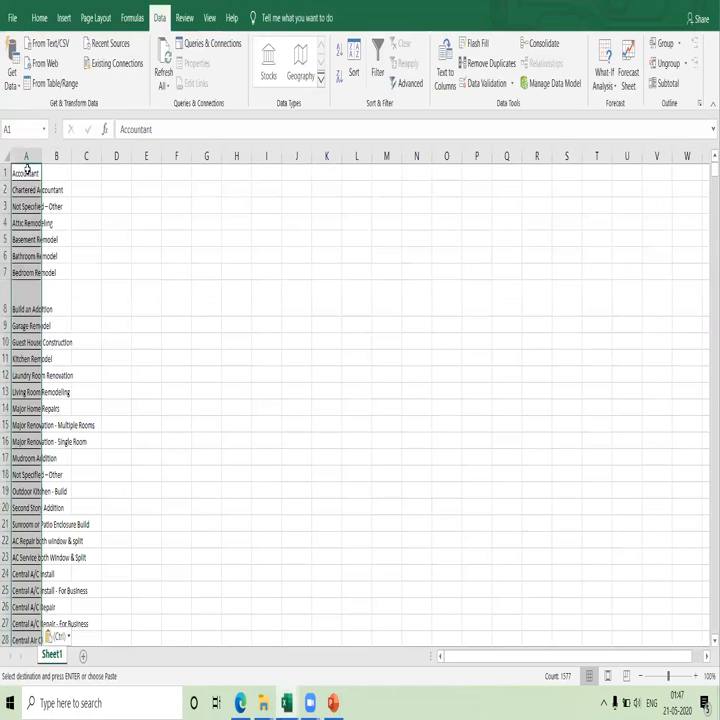
left_click(180, 256)
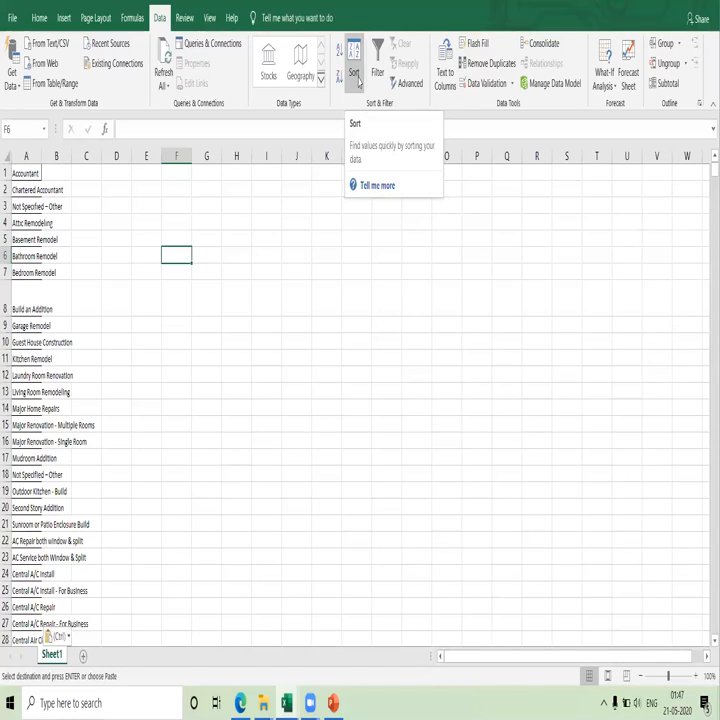
Run the recorded macro eXCEL7 on the pasted descriptions and select the first serial number in A2.
left_click(210, 27)
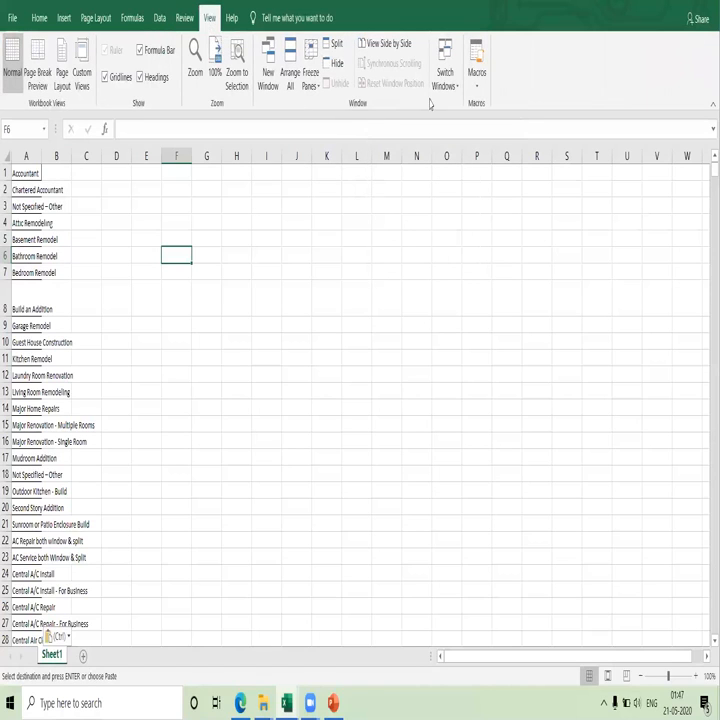
left_click(477, 78)
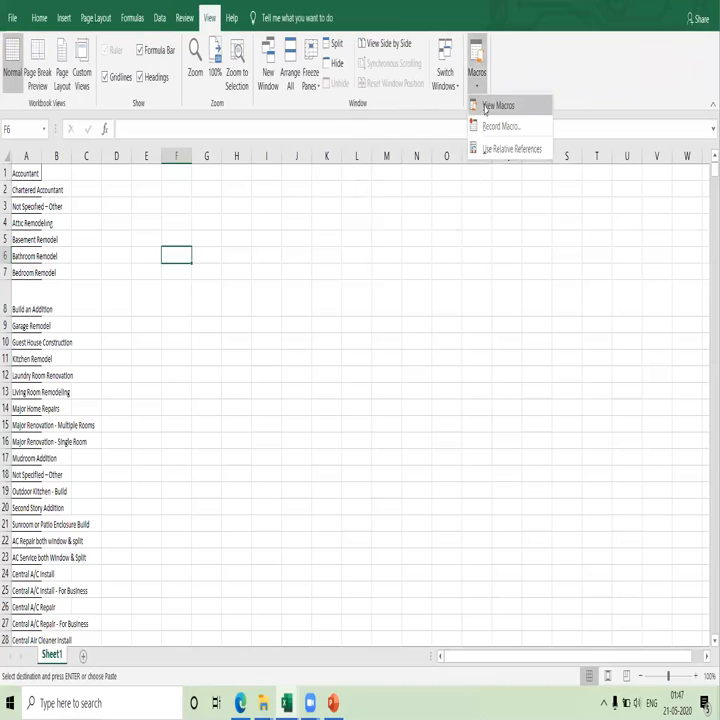
left_click(485, 106)
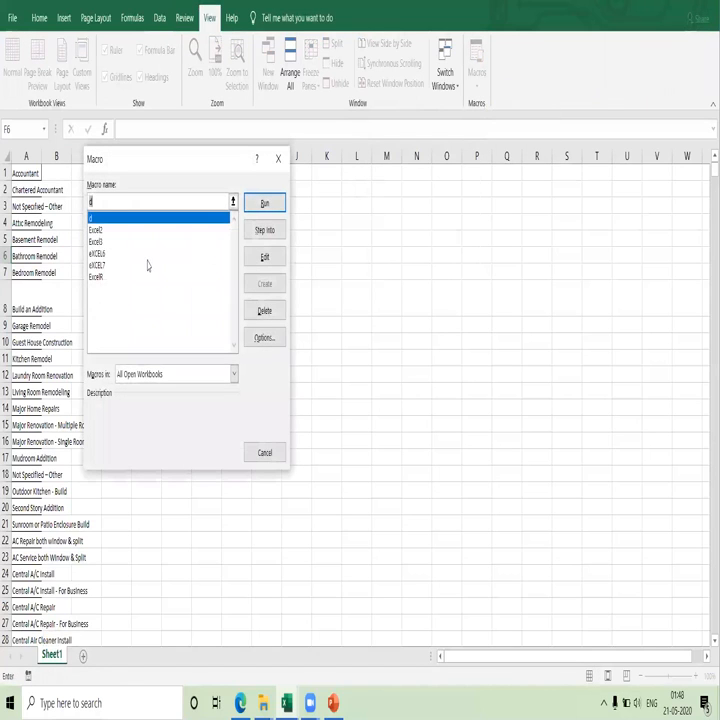
left_click(116, 266)
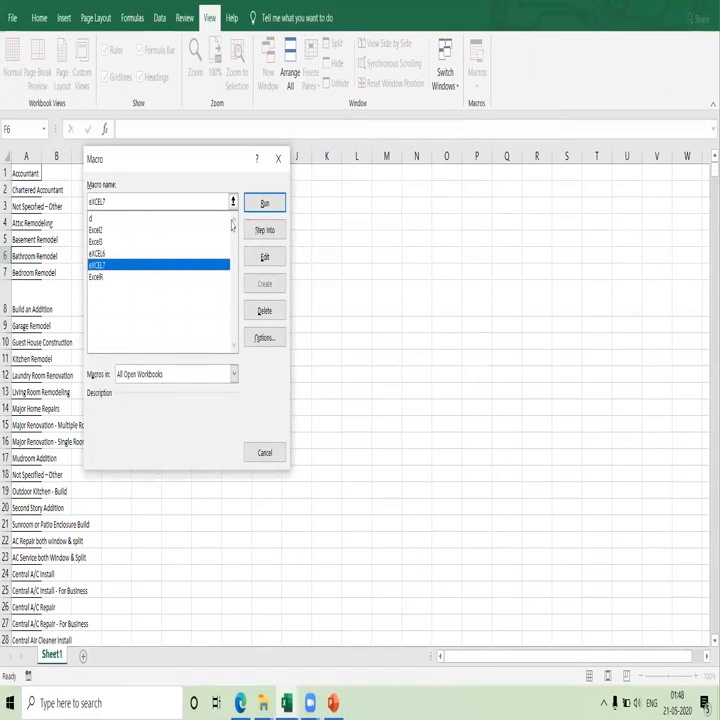
left_click(263, 204)
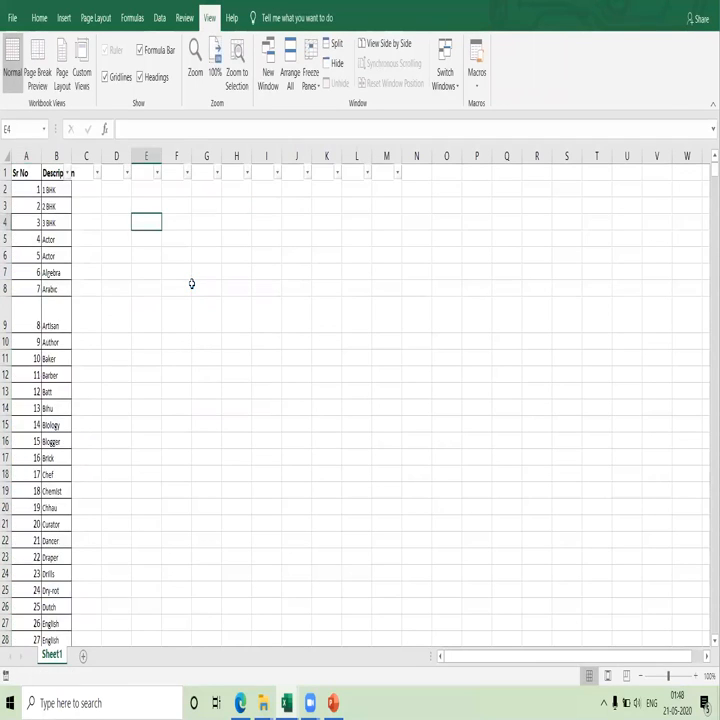
left_click(31, 186)
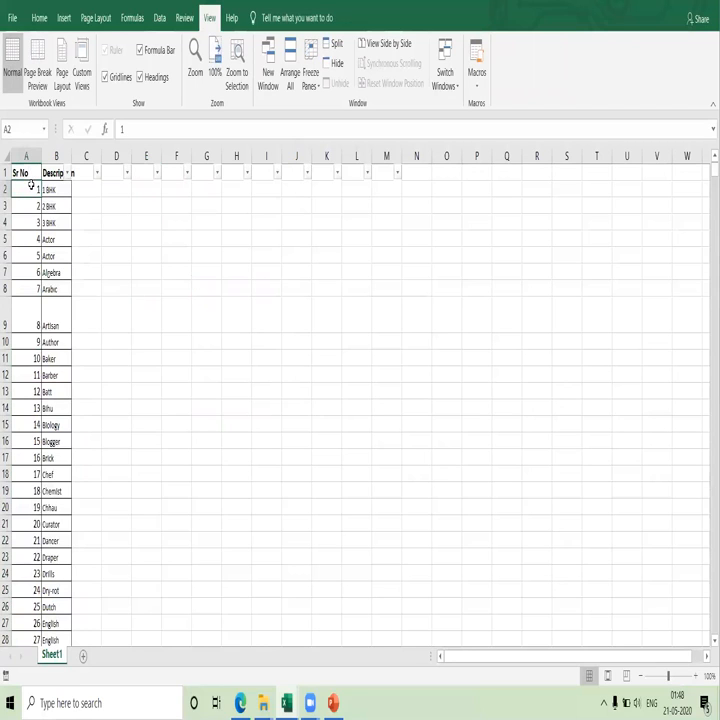
Check the macro's serial numbers and descriptions down to the end of the list and the empty rows below it.
key("ctrl+shift+Down")
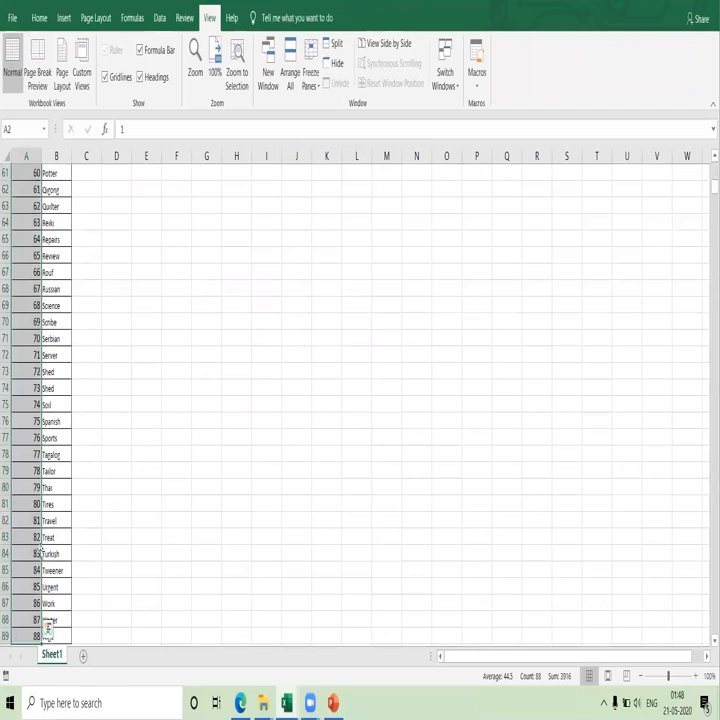
left_click(69, 552)
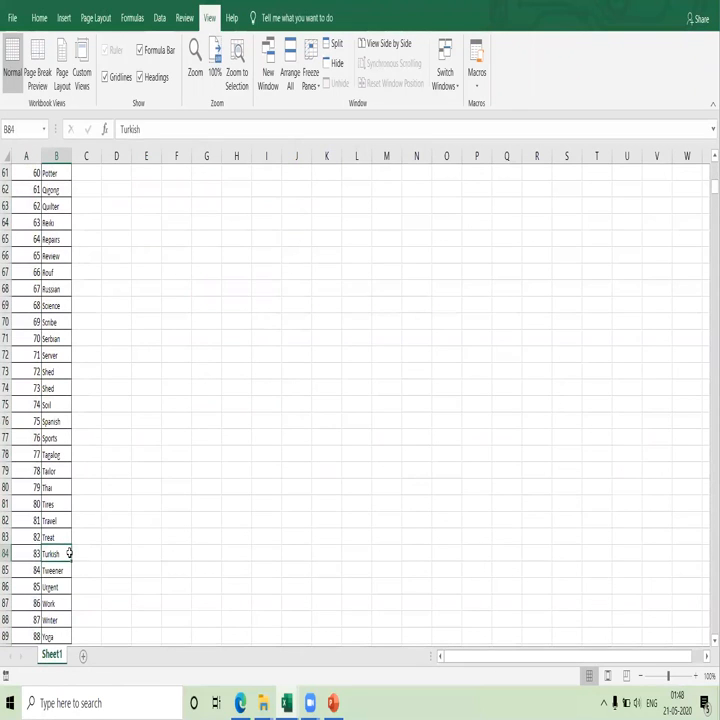
key("Down")
key("Down")
key("Down")
key("Down")
key("Down")
key("Down")
key("Down")
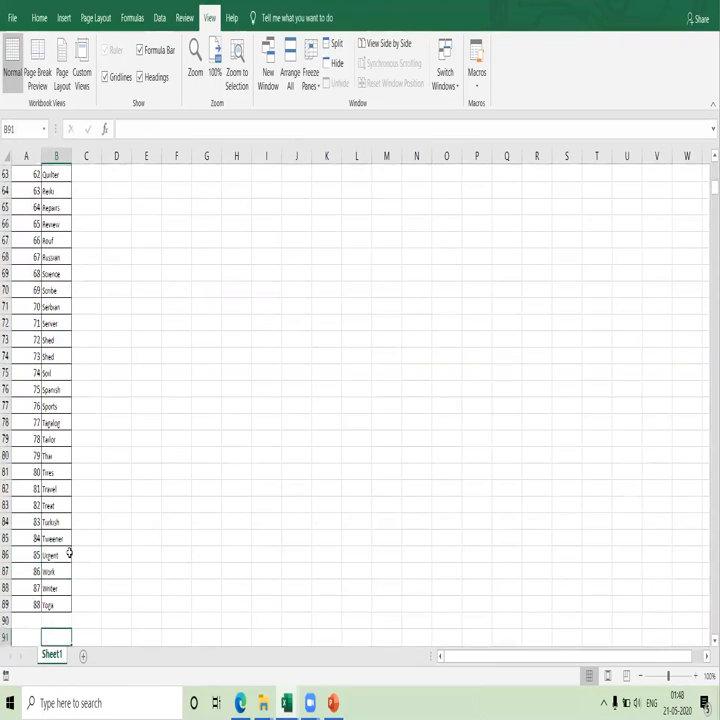
Review the numbered descriptions back up to the header row and return to the first serial number in A2.
key("Up")
key("Up")
key("Up")
key("Up")
key("Up")
key("Up")
key("Up")
key("Up")
key("Up")
key("Up")
key("Up")
key("Up")
key("Up")
key("Up")
key("Up")
key("Up")
key("Up")
key("Up")
key("Up")
key("Up")
key("Up")
key("Up")
key("Up")
key("Up")
key("Up")
key("Up")
key("Up")
key("Up")
key("Up")
key("Up")
key("Up")
key("Up")
key("Up")
key("Up")
key("Up")
key("Up")
key("Up")
key("Up")
key("Up")
key("Up")
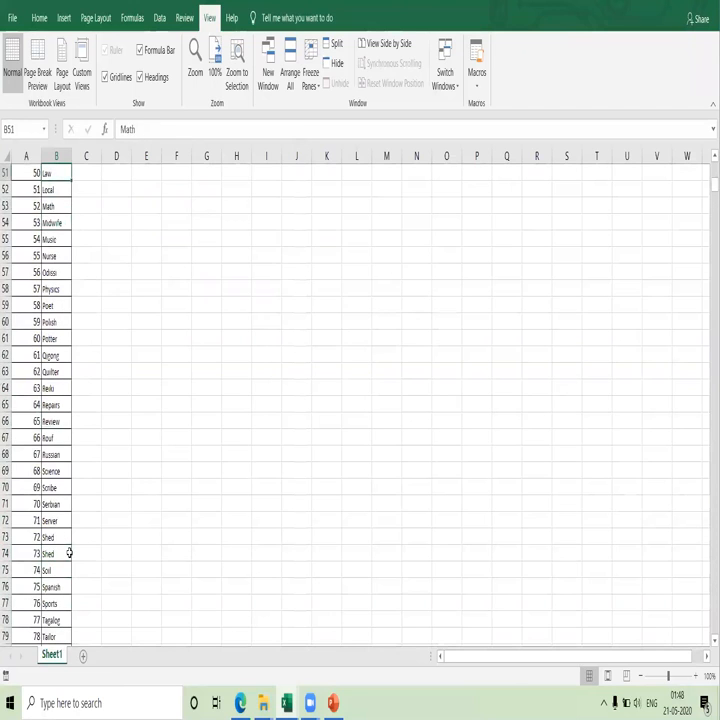
key("Left")
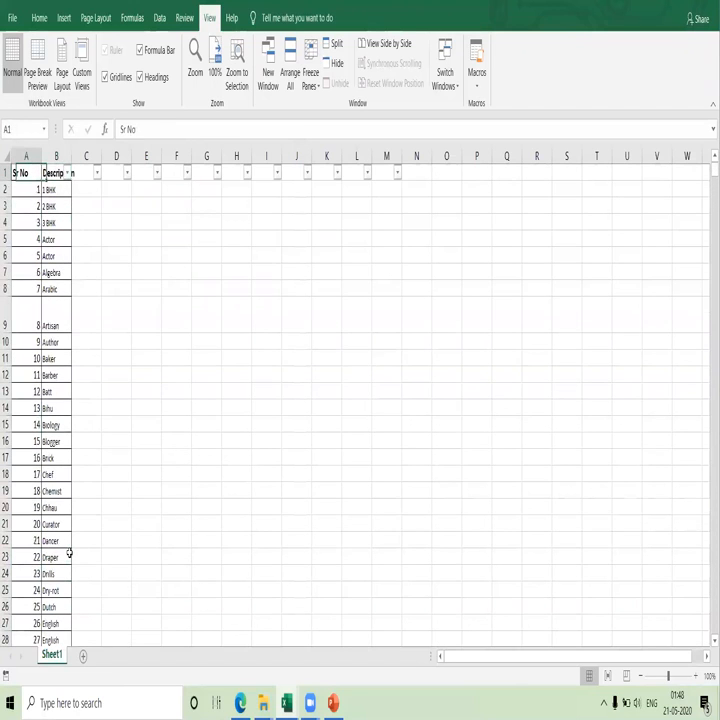
key("Down")
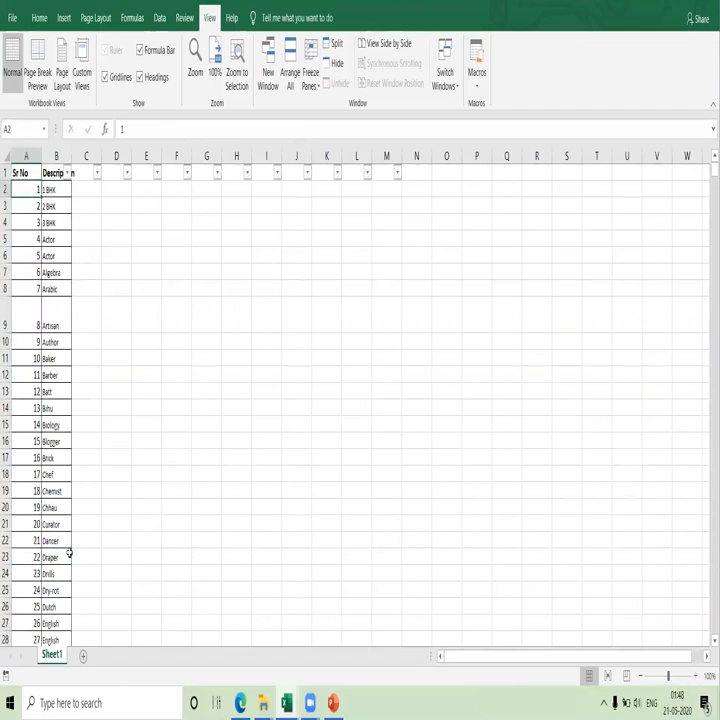